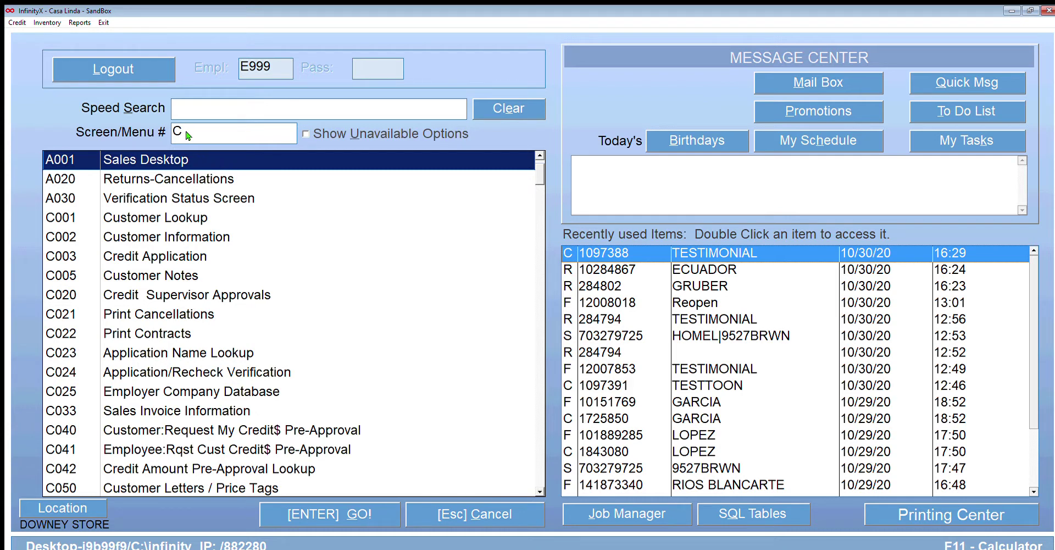
key("Return")
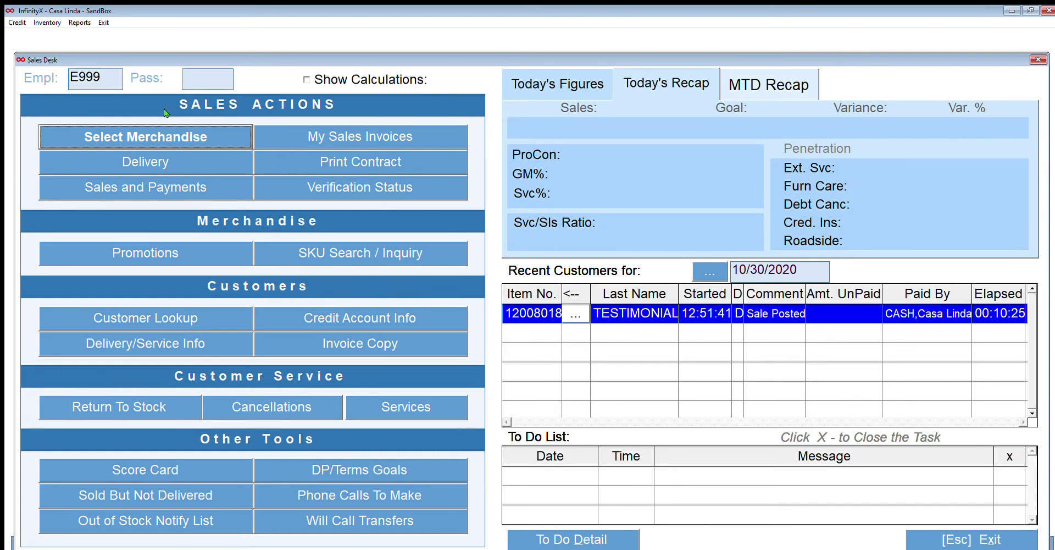
key("Return")
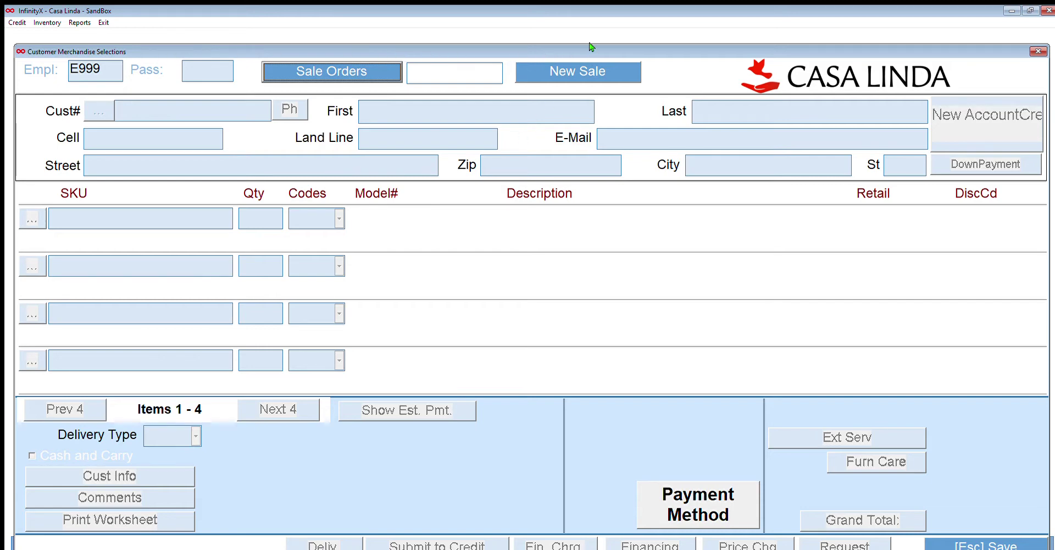
key("Tab")
key("Return")
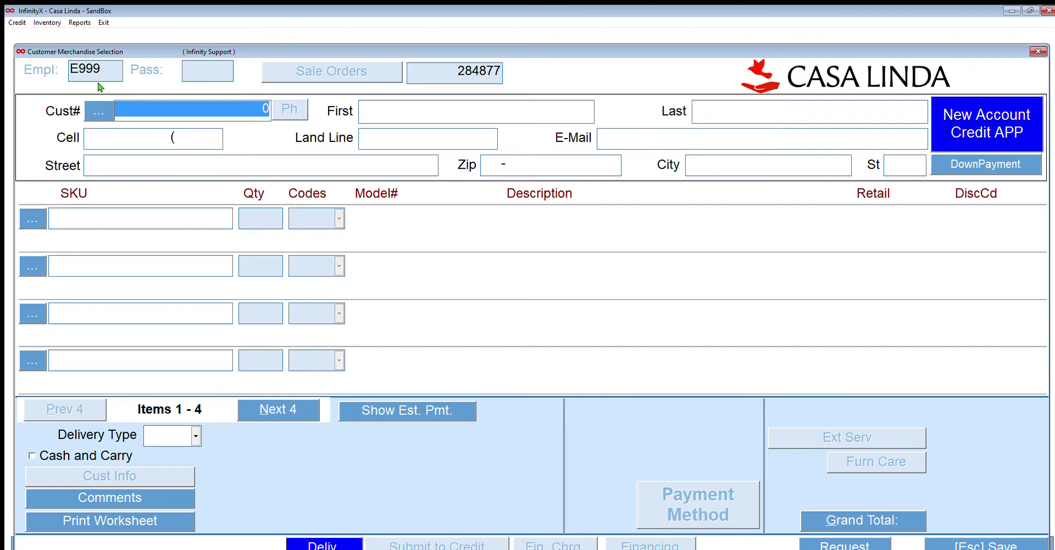
Skip the customer search and load the existing customer by entering their customer number in Cust#.
key("Return")
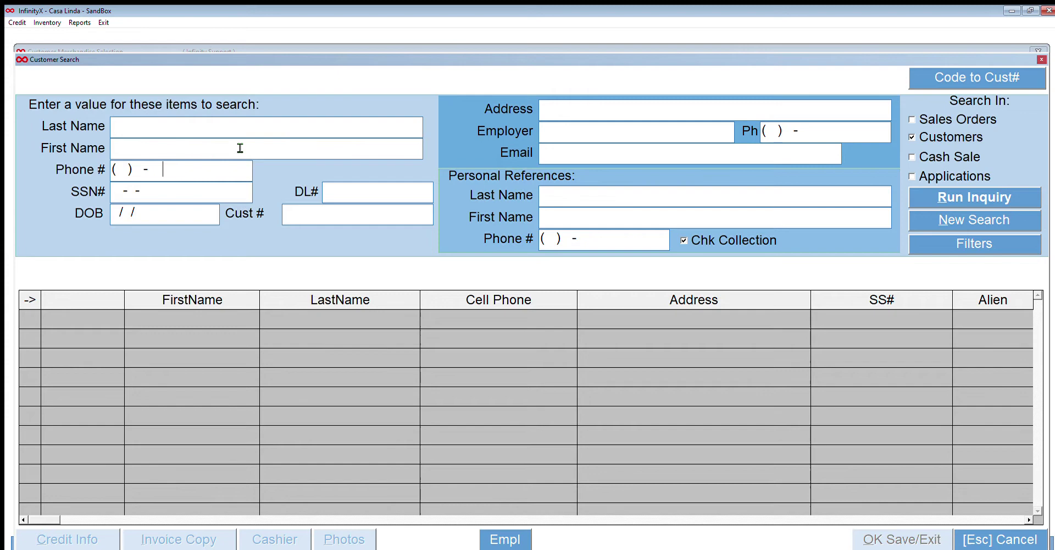
key("Tab")
key("Tab")
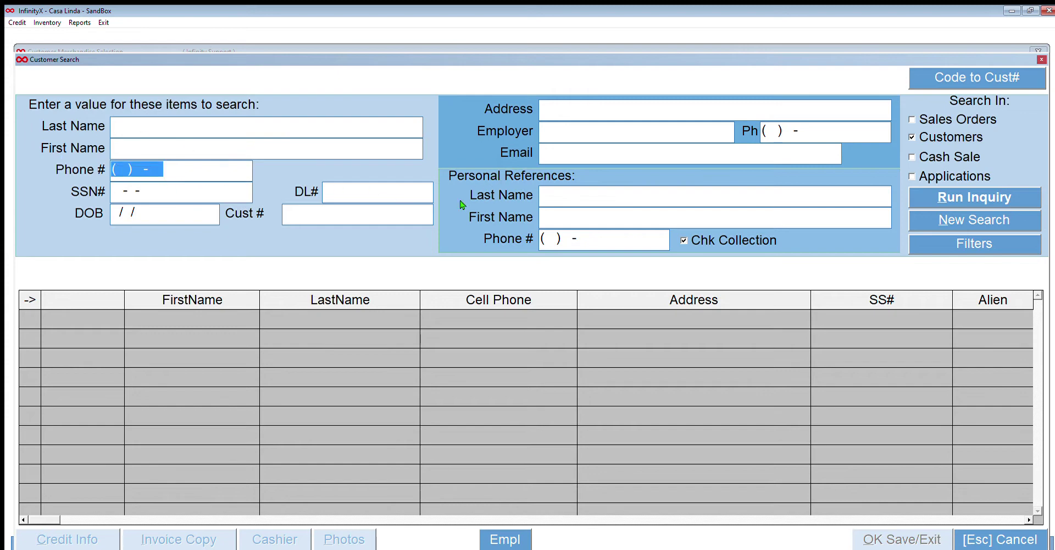
left_click(992, 529)
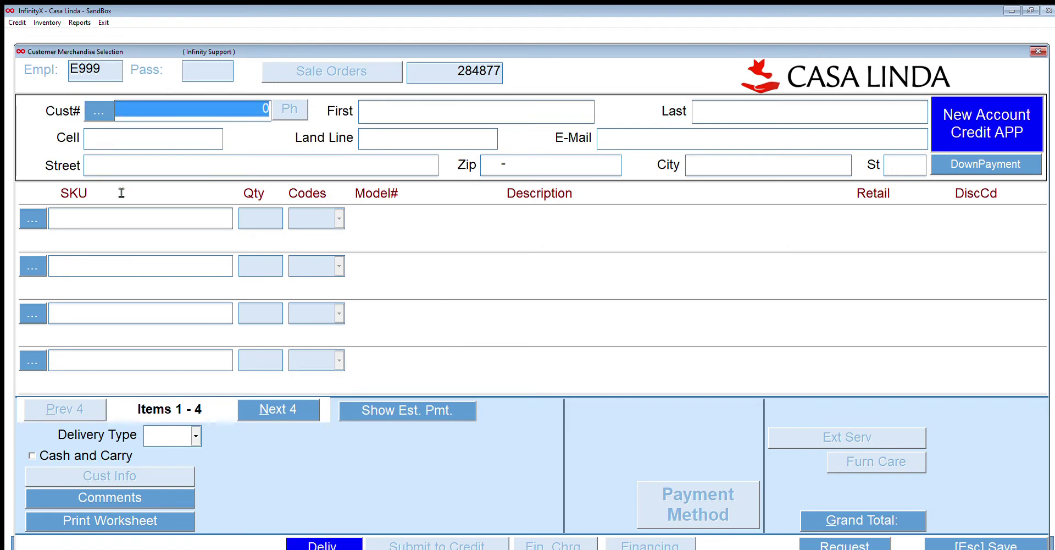
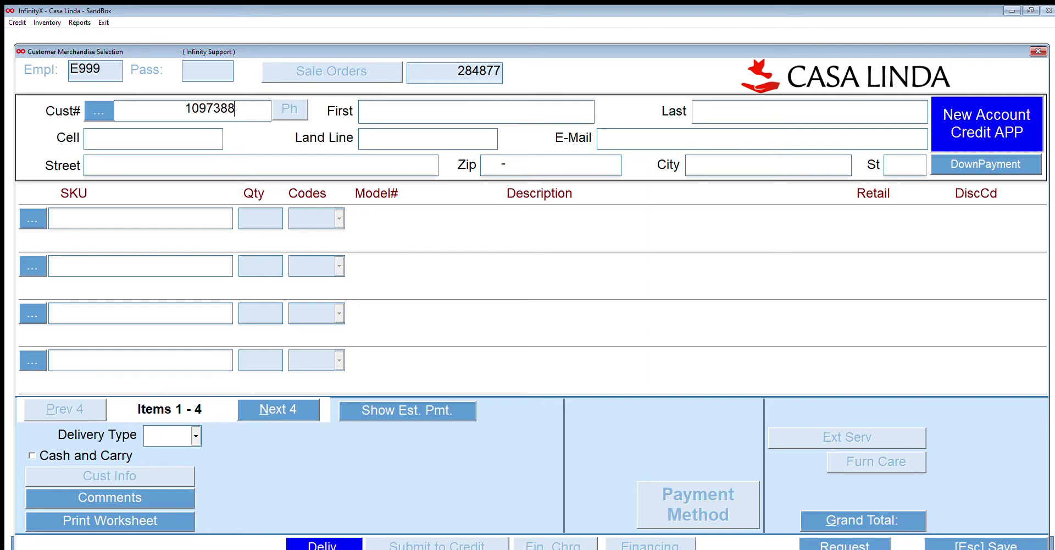
key("Return")
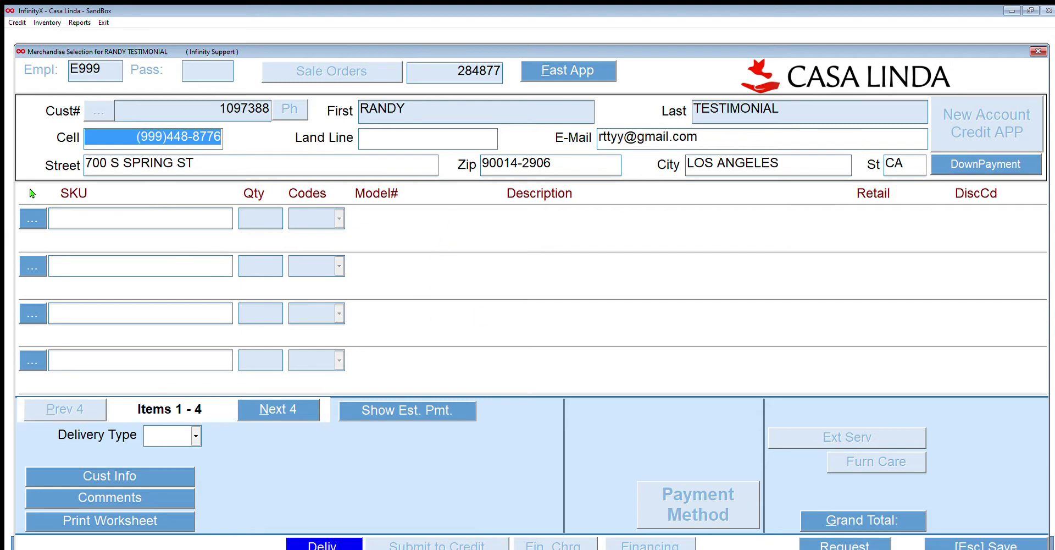
Add SKU 703279725, the TOPGRN power sofa at $2,199.00, as the first line item.
left_click(32, 218)
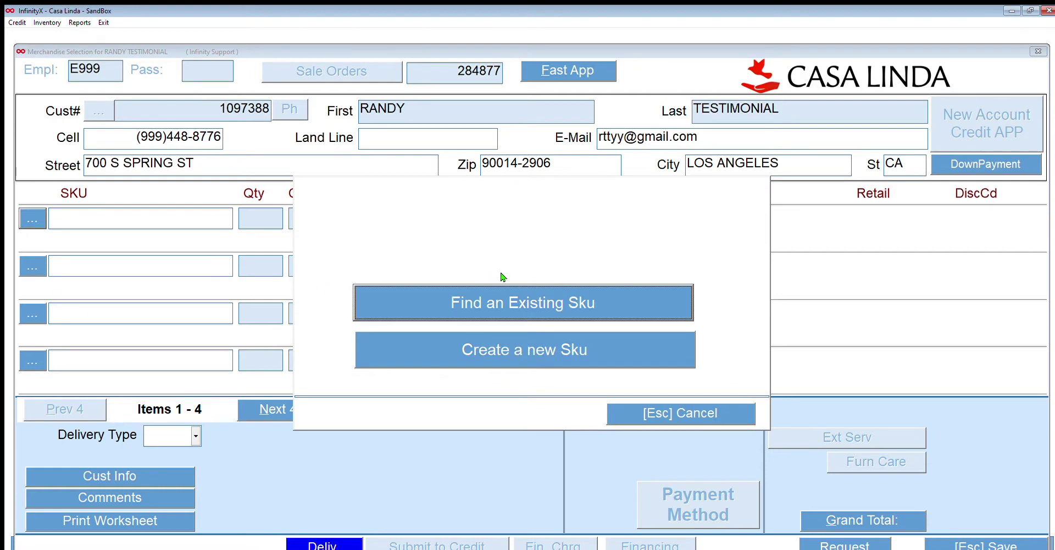
key("Return")
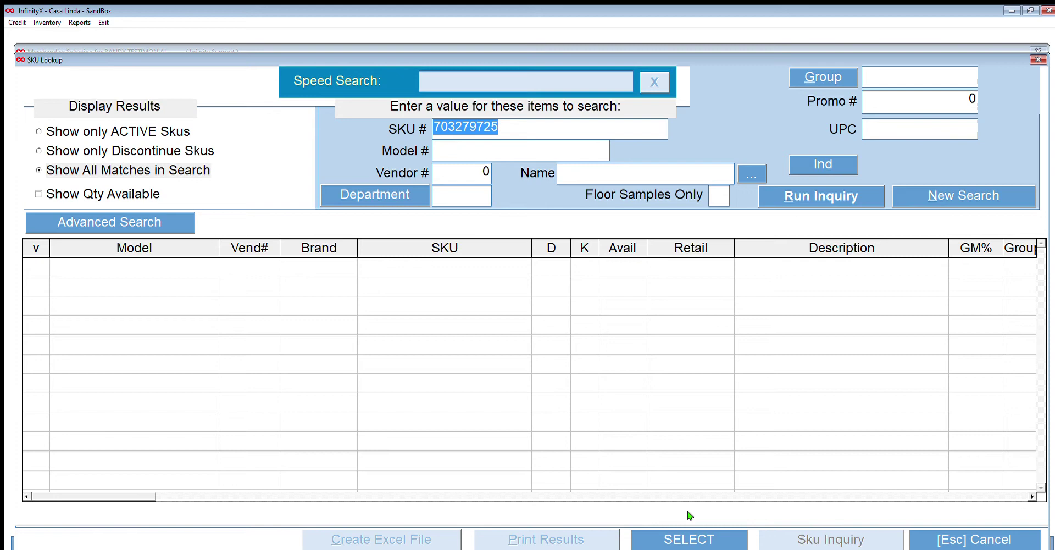
key("Return")
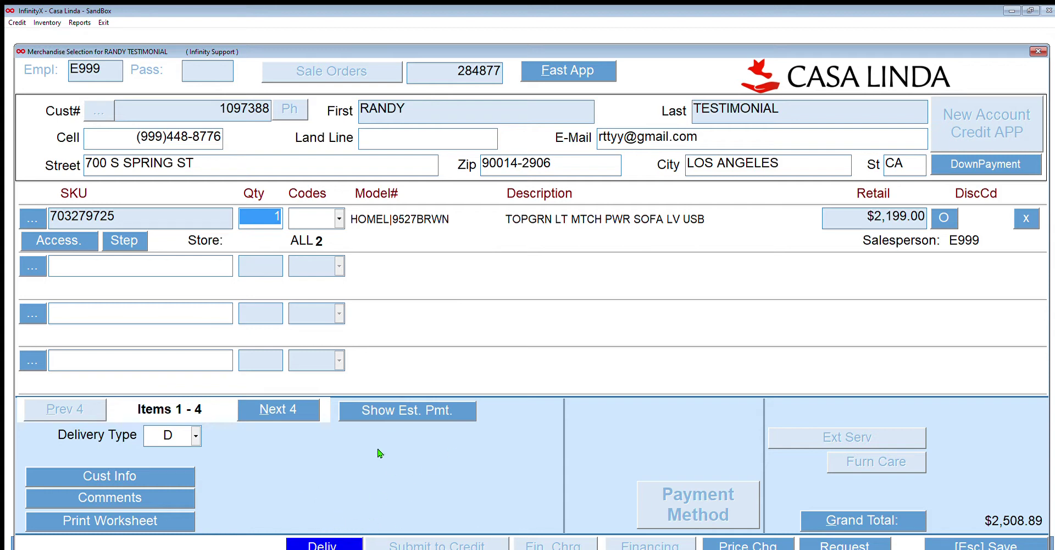
Save delivery type W for 11/06/2020, dropping the grand total to $2,418.90.
key("Return")
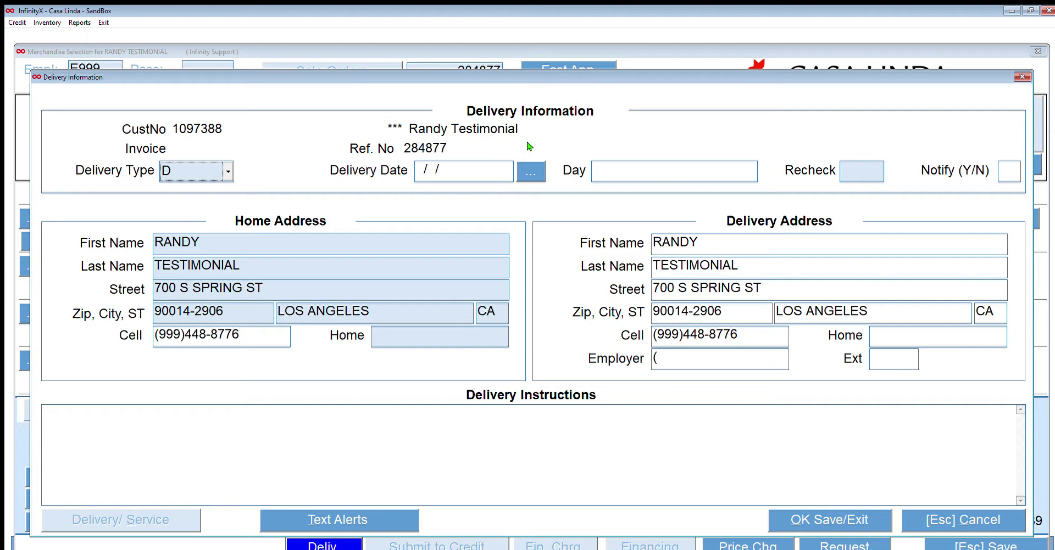
left_click(522, 168)
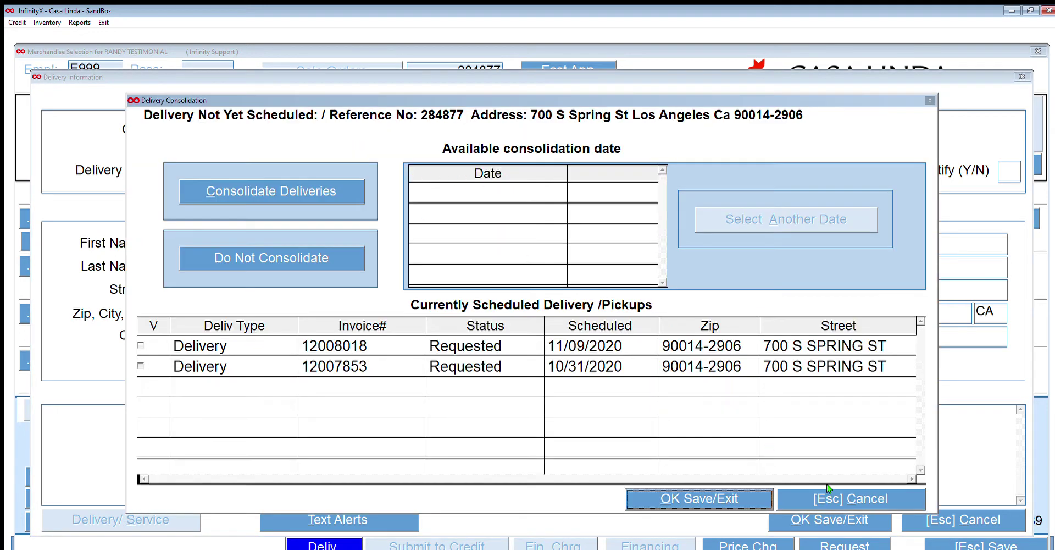
left_click(830, 489)
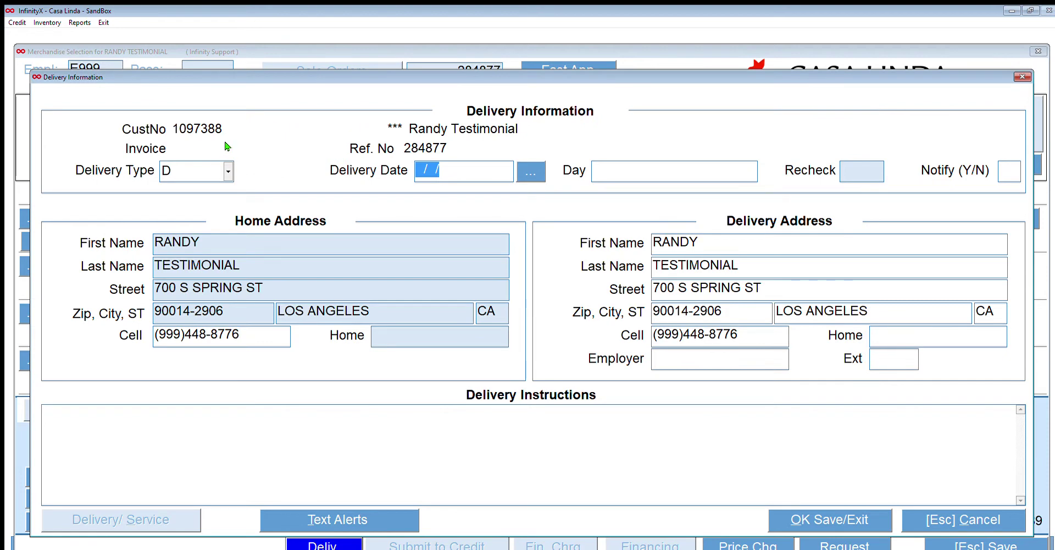
key("shift+Tab")
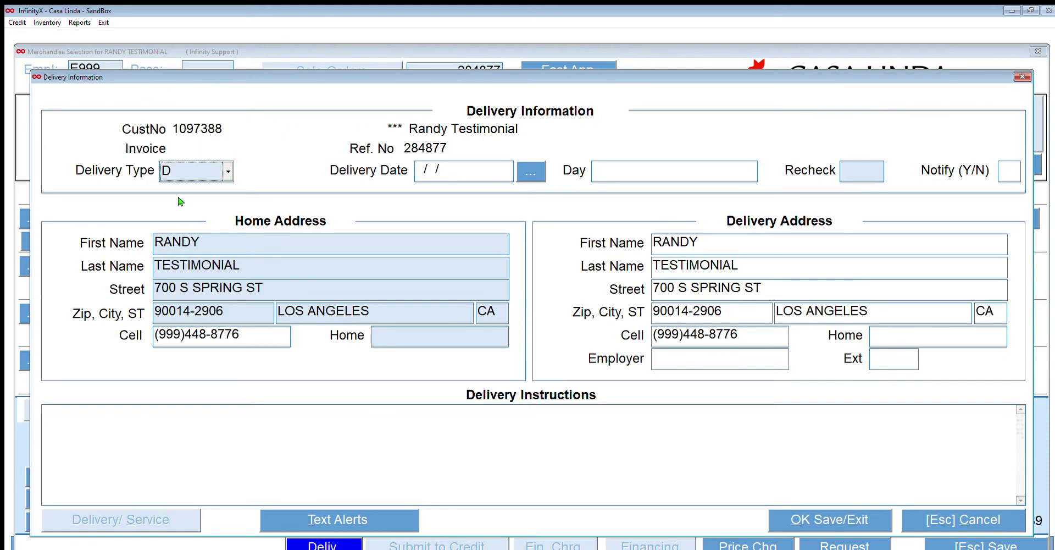
type("W")
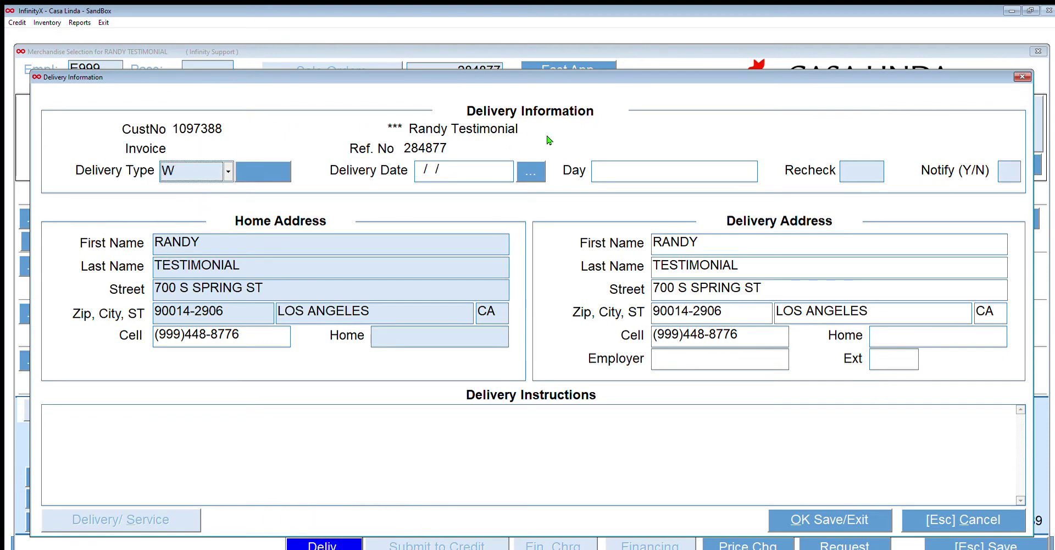
key("Tab")
key("space")
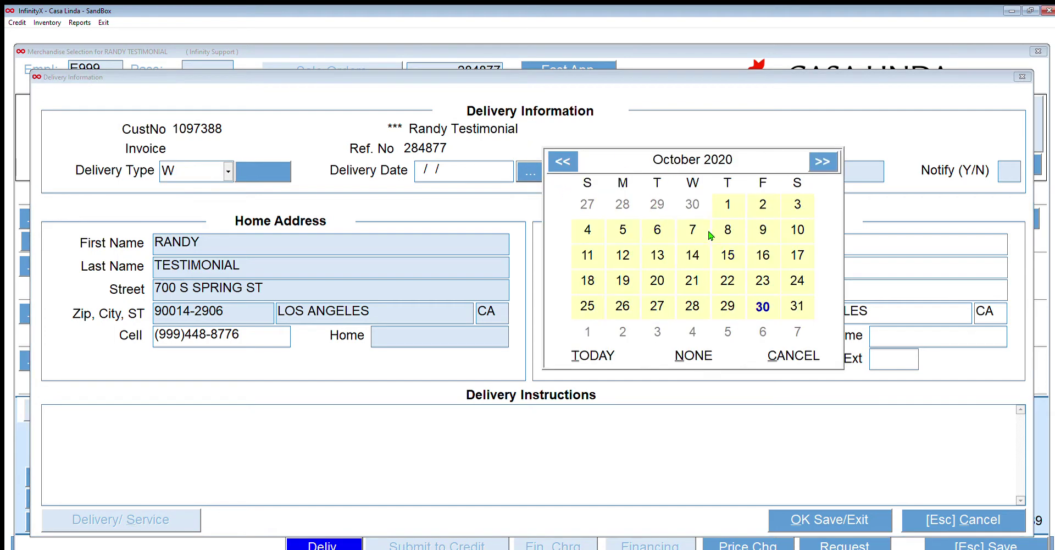
key("Return")
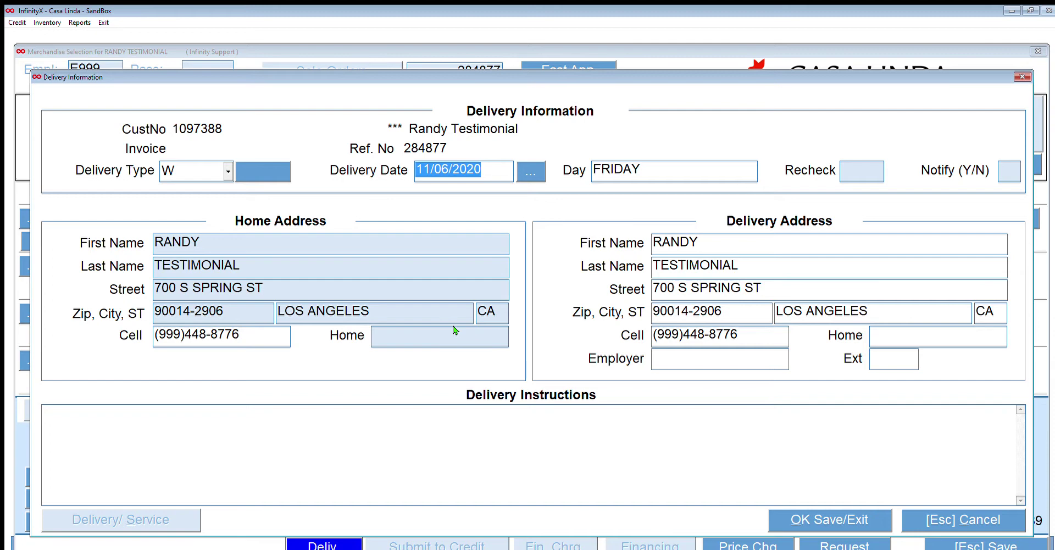
left_click(833, 517)
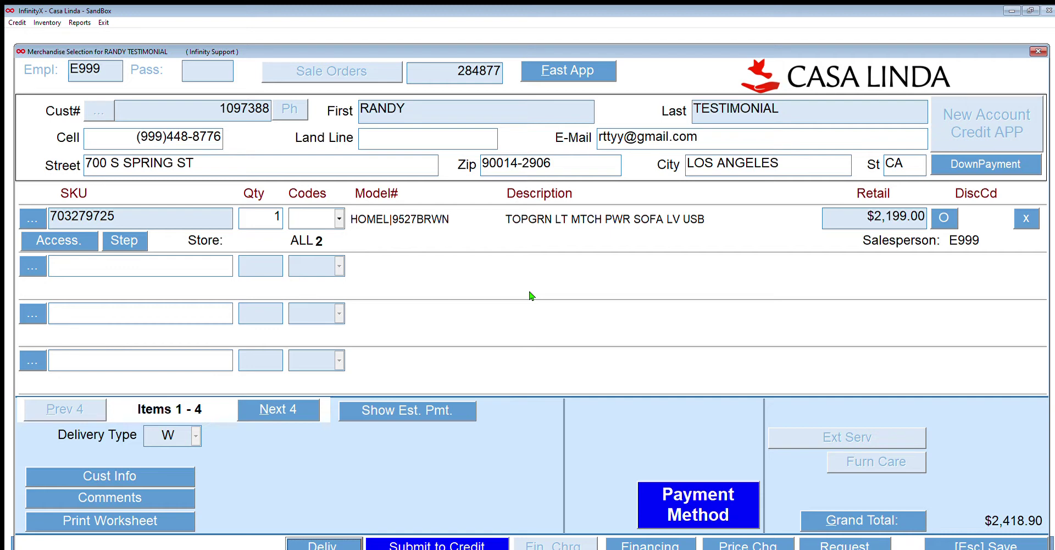
Send the sale to credit approval and choose the 25% down plan, requesting $605.00 down.
key("Tab")
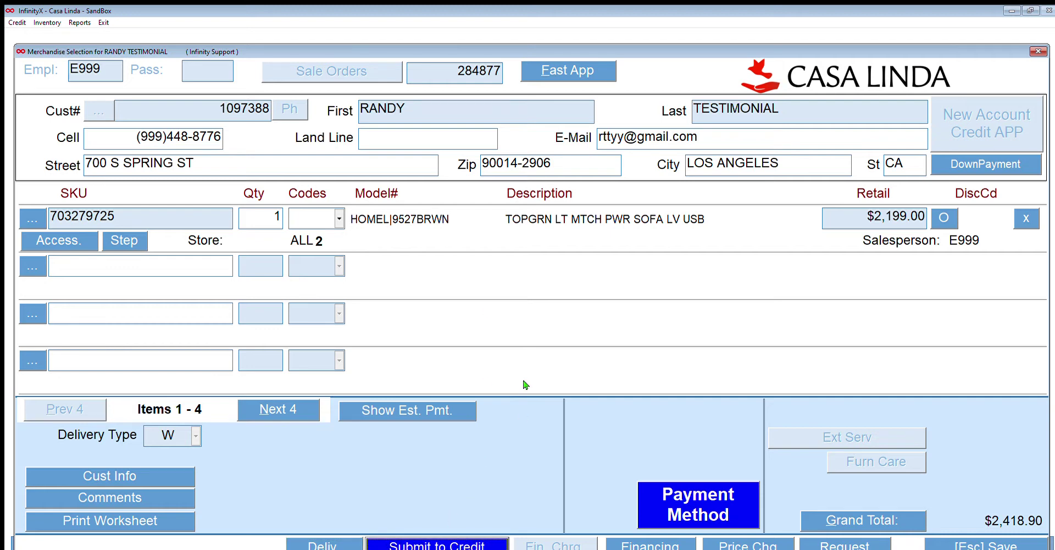
left_click(442, 541)
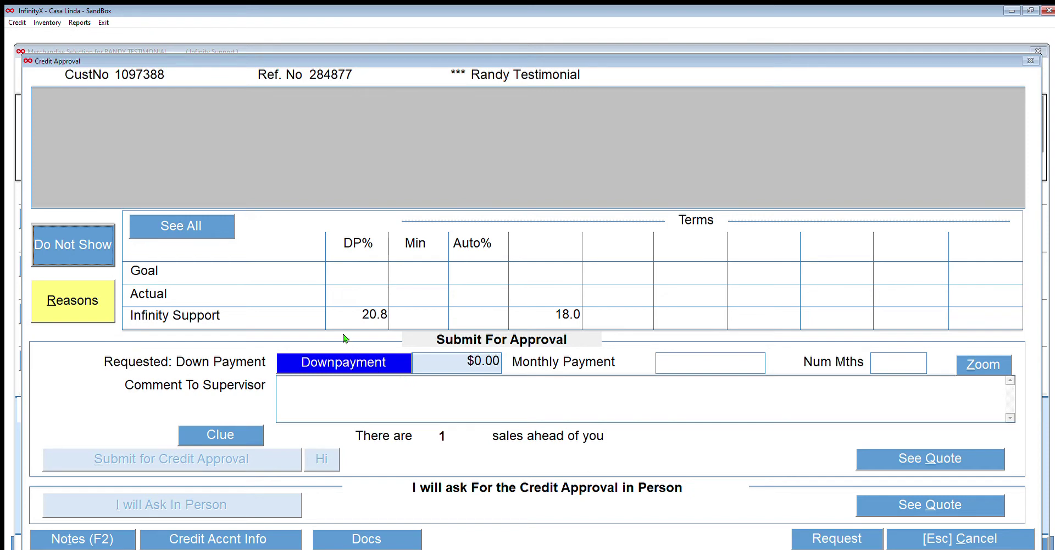
key("Return")
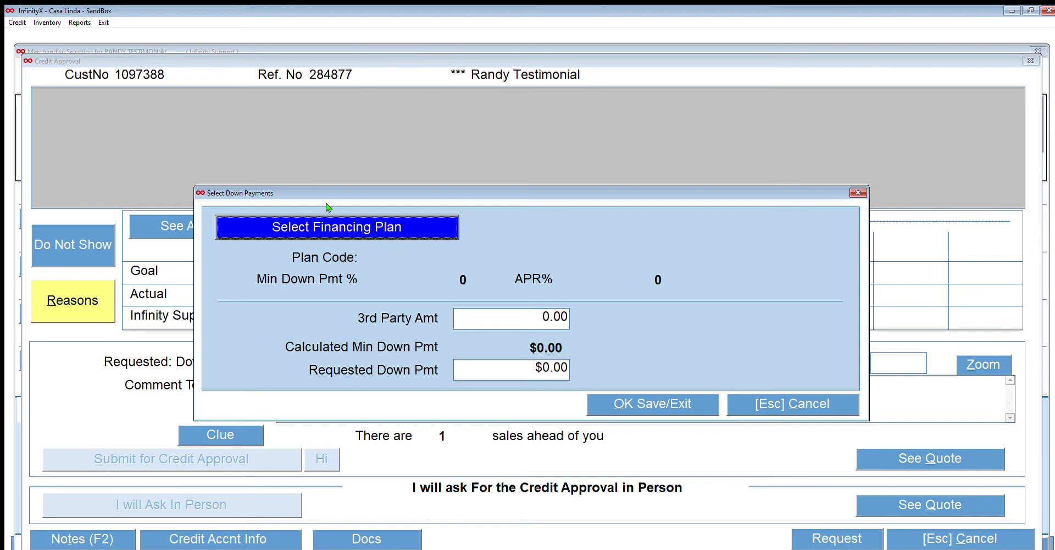
key("Return")
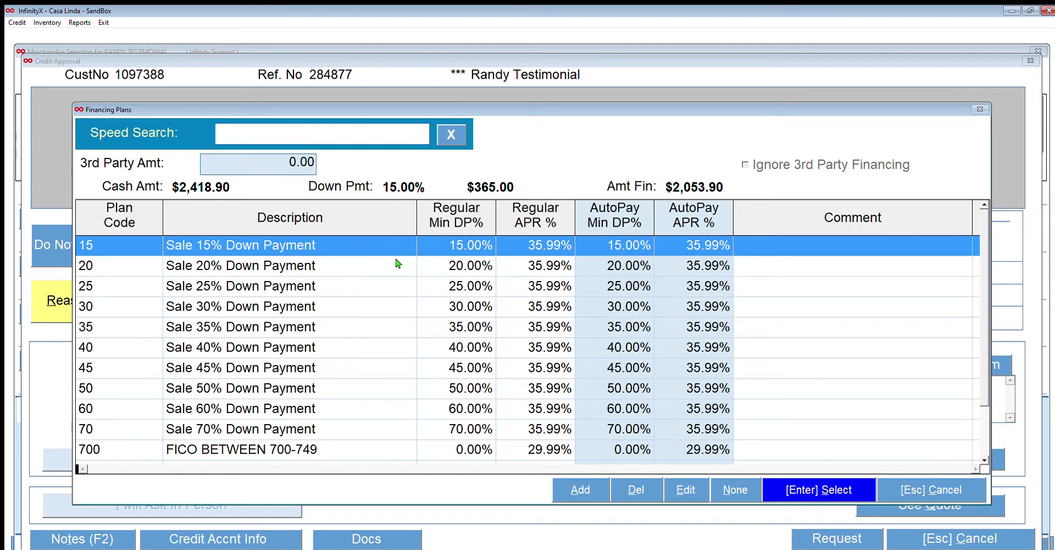
key("Down")
key("Down")
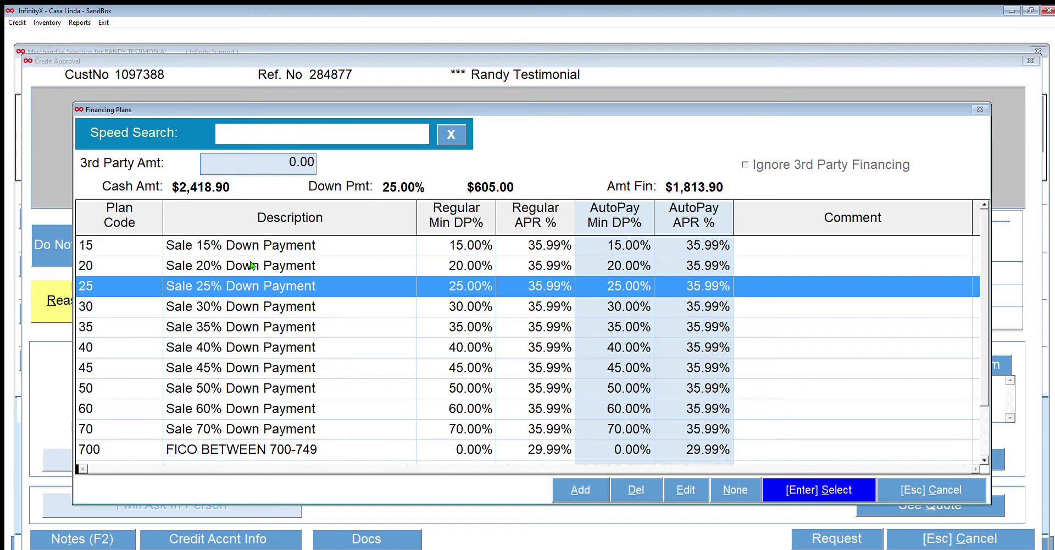
key("Return")
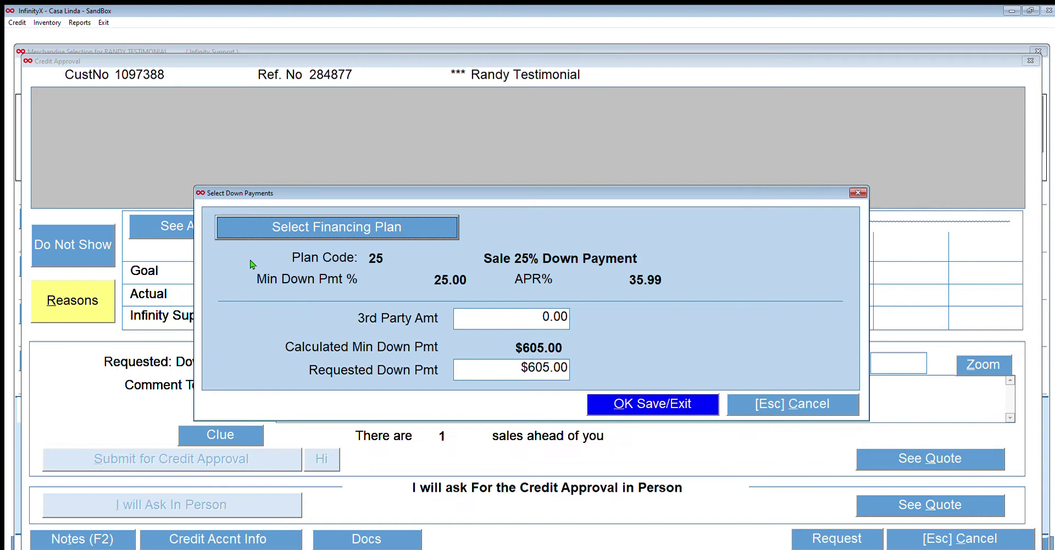
left_click(648, 397)
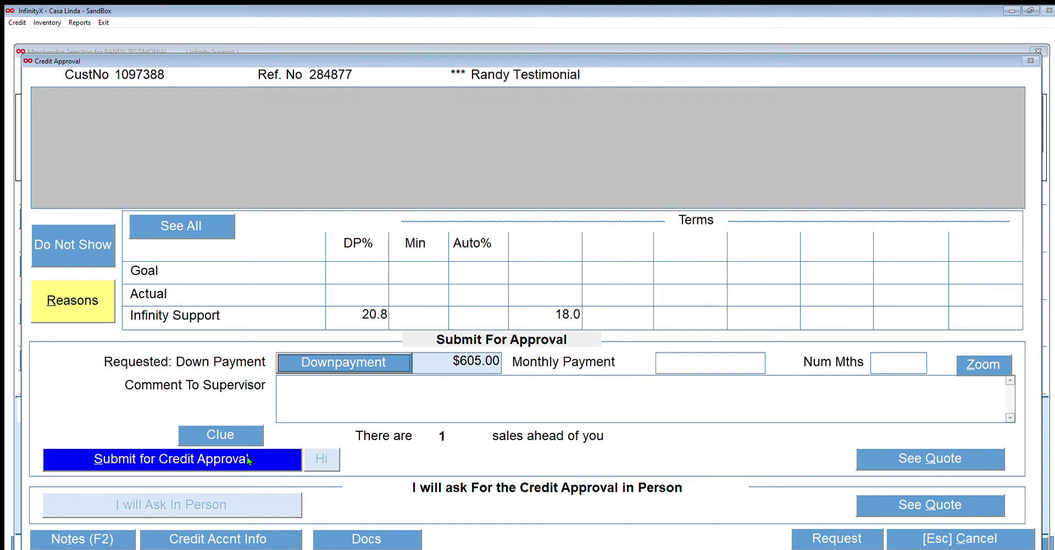
Add the supervisor note 'Customer will bring in recent check stub tomorrow' and submit for approval.
left_click(321, 384)
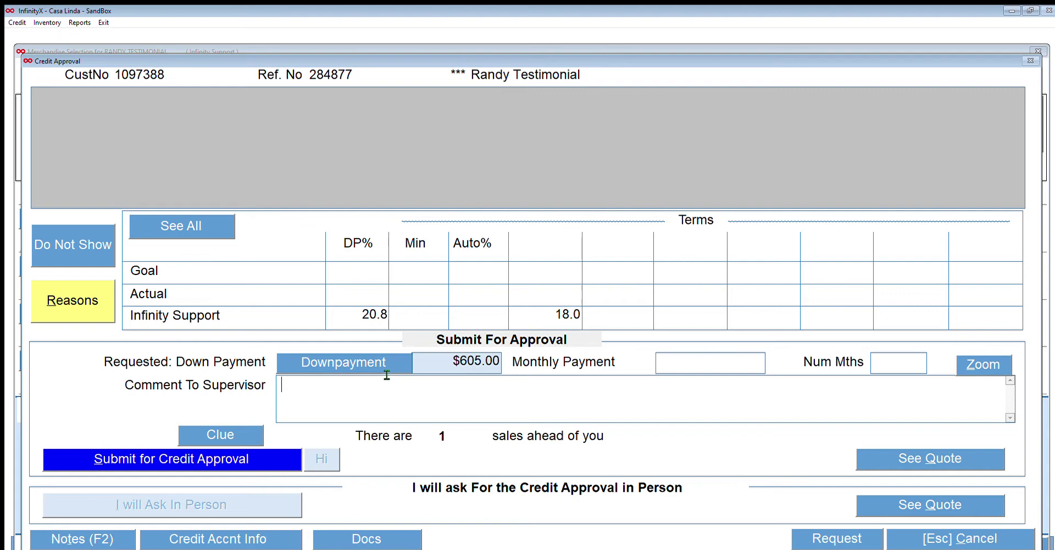
type("Customer ")
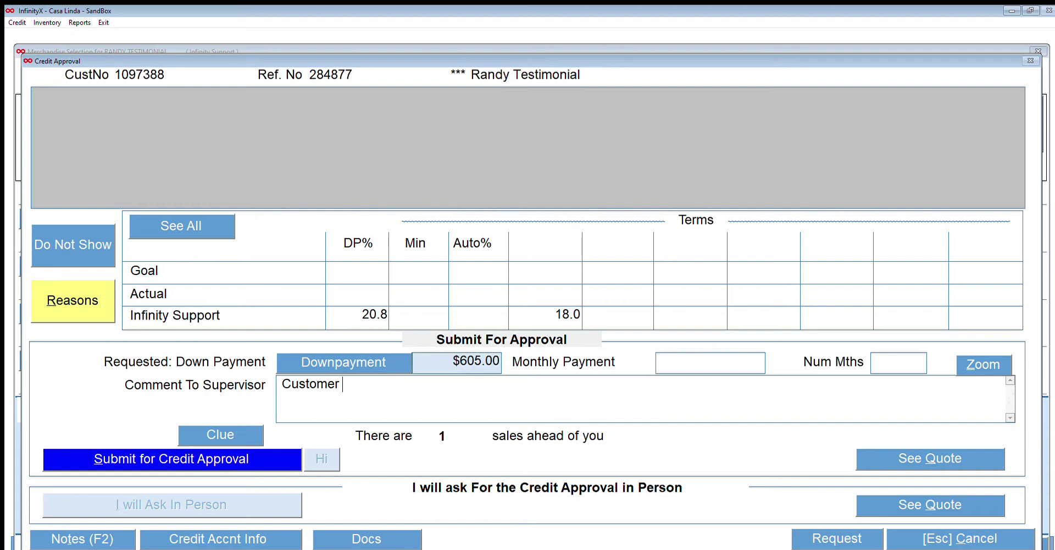
type("will bring in re")
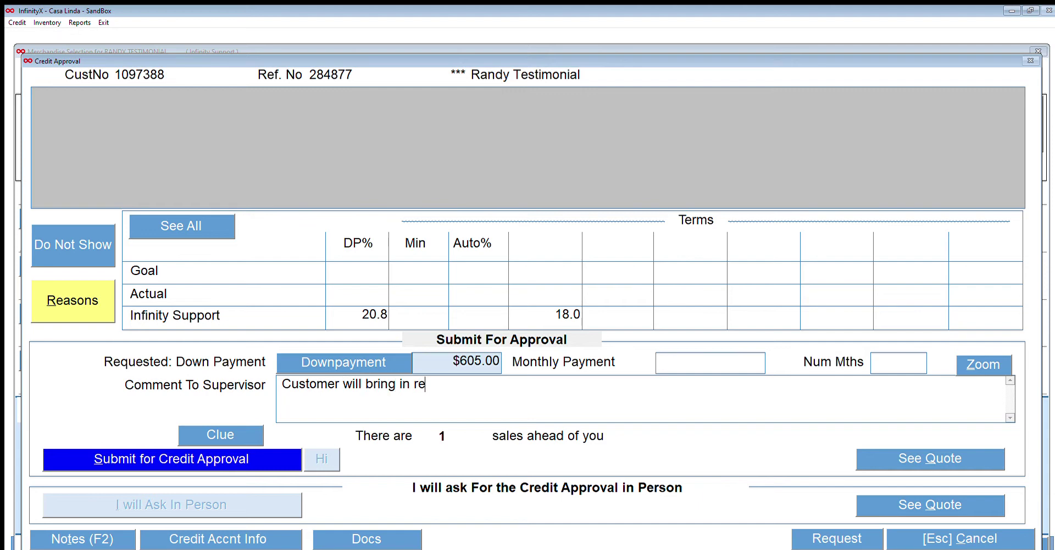
type("cent check s")
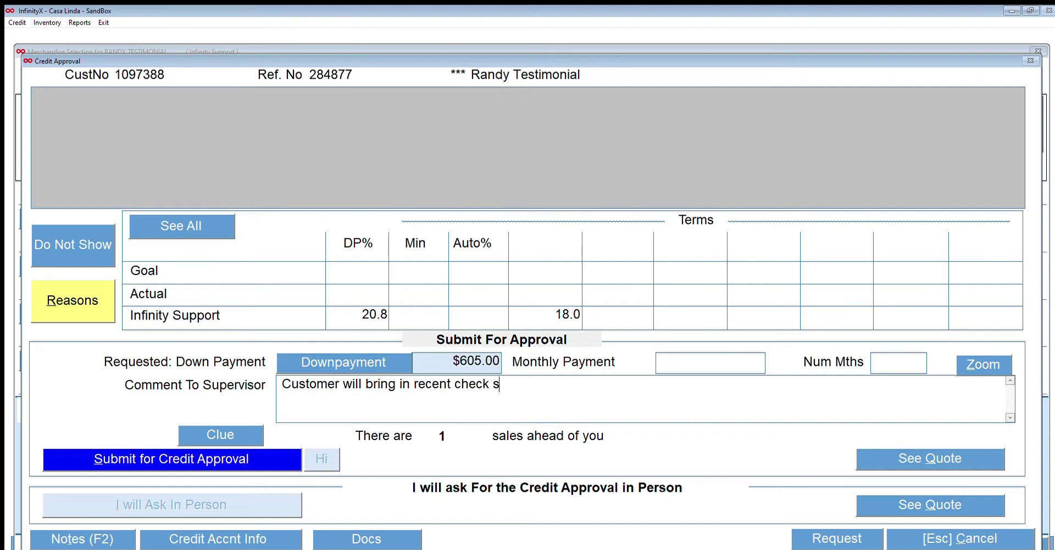
type("tub tomorrow")
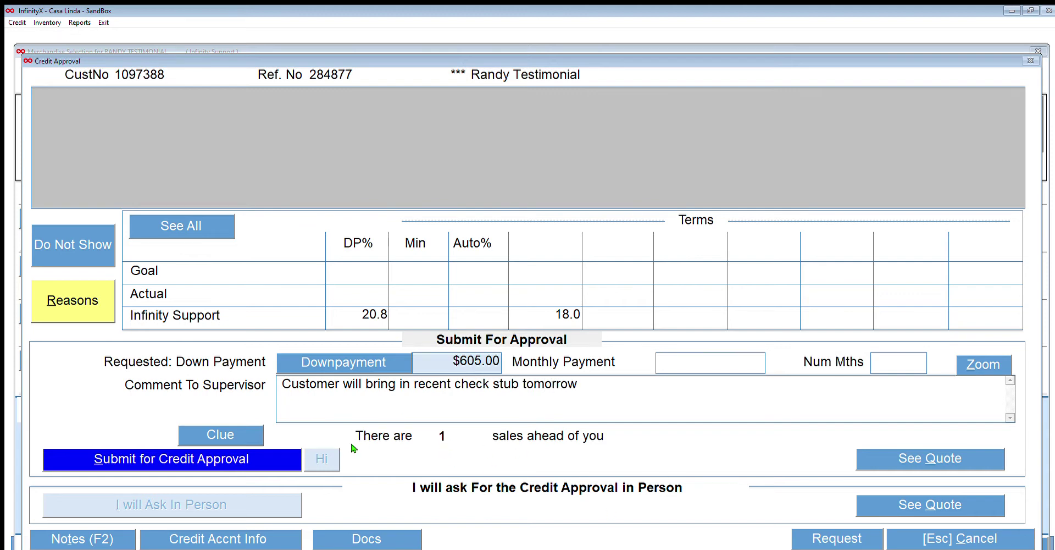
key("alt+s")
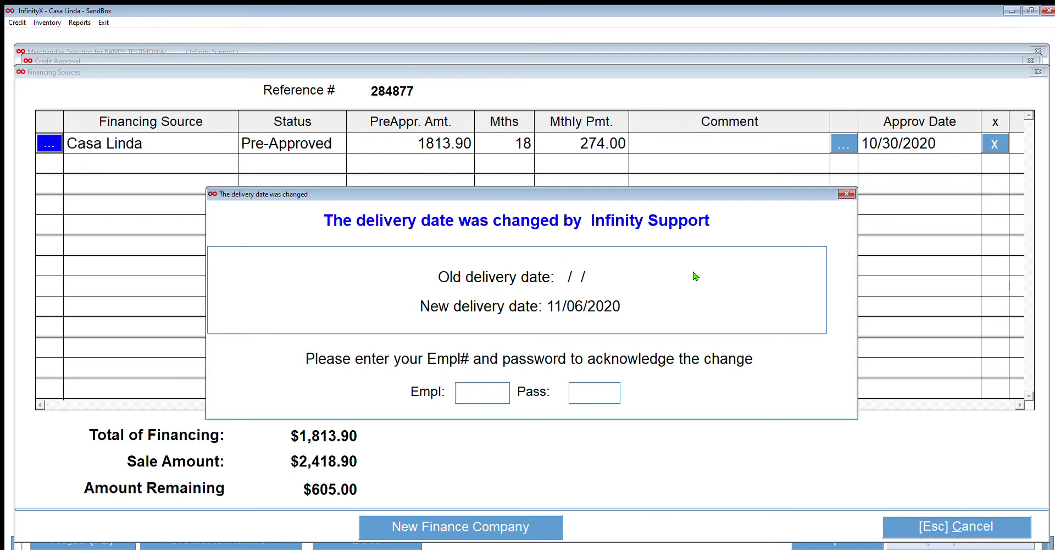
Acknowledge the delivery date change to 11/06/2020 by entering the employee number.
type("E99")
key("Return")
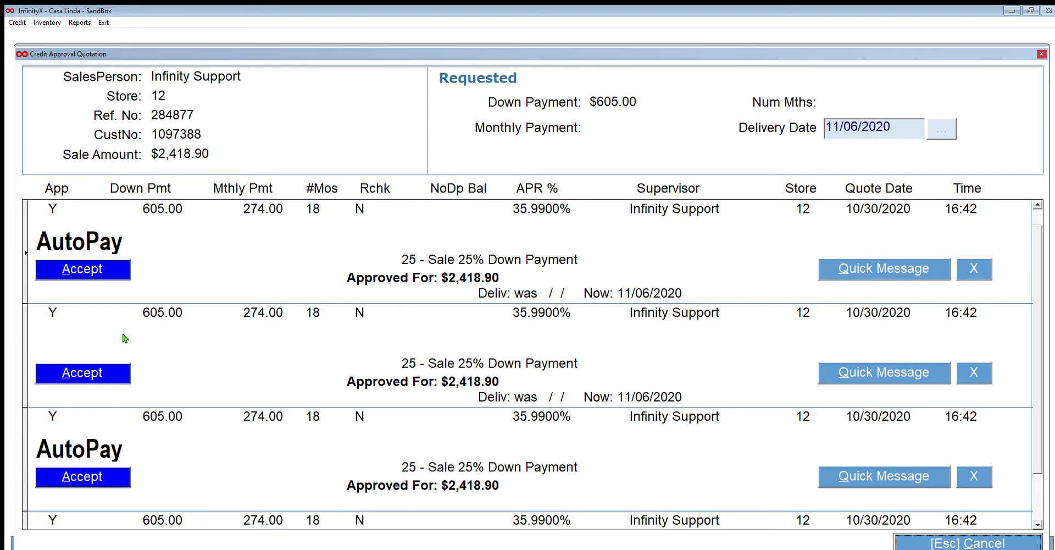
Select the approved 18-month quote and close the financing sources and credit approval windows.
double_click(81, 347)
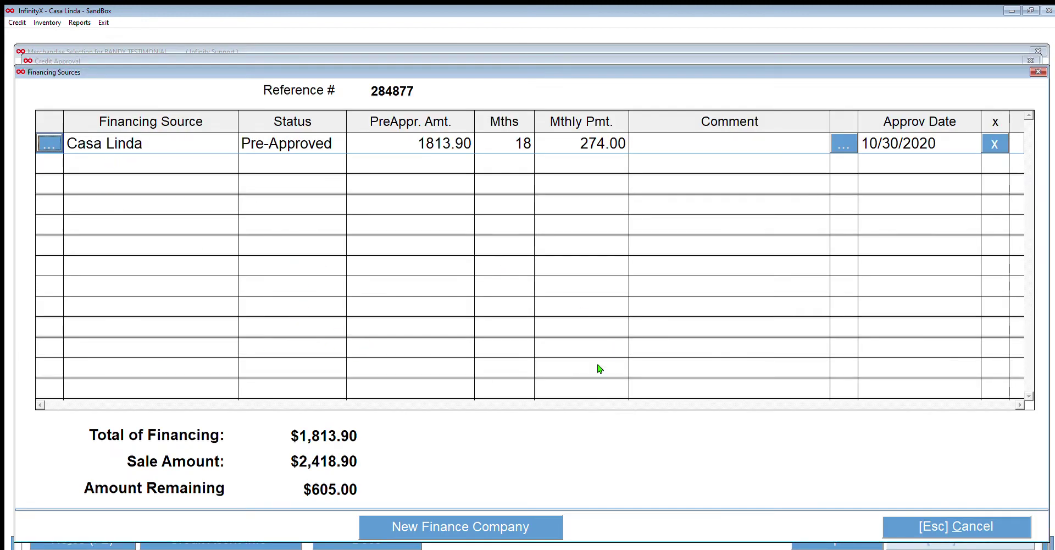
key("Escape")
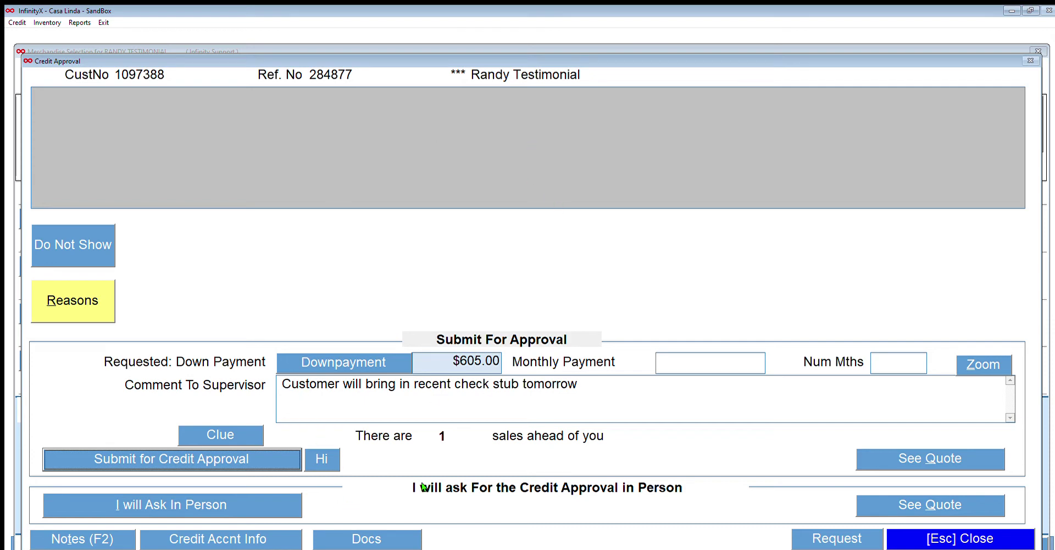
left_click(949, 514)
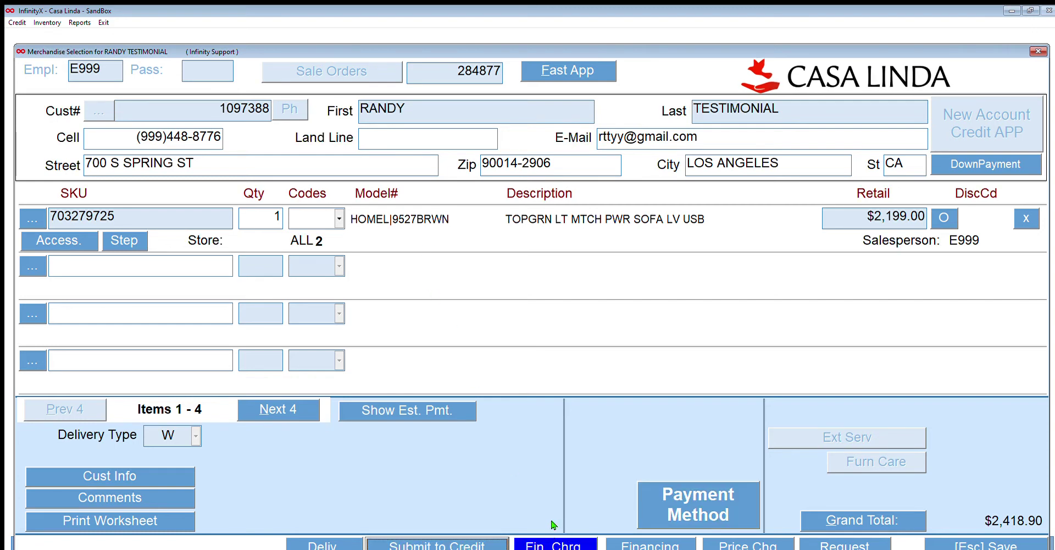
In Finance Charge Calculation, enter a $605.00 down payment with an 18-month contract.
key("Tab")
key("Return")
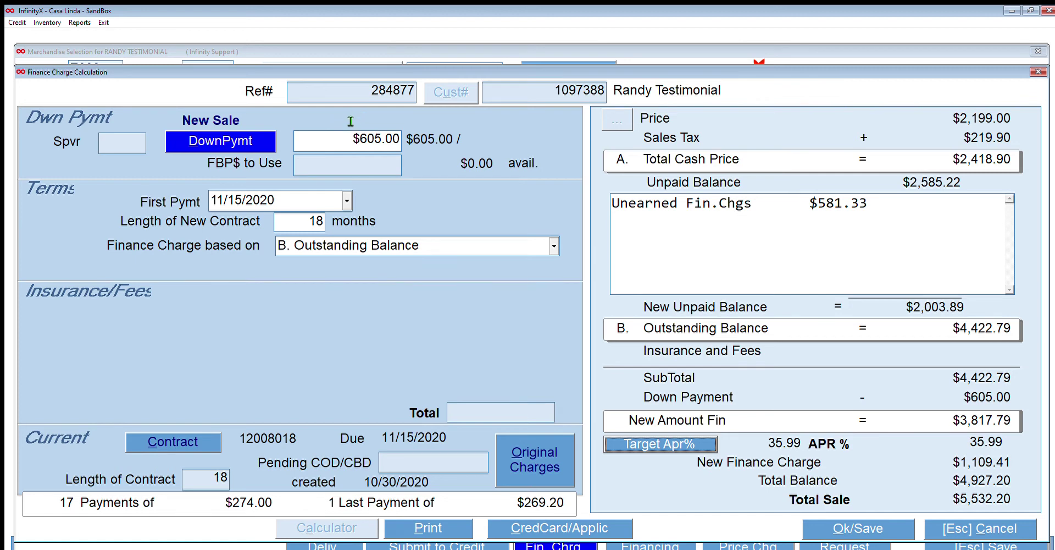
key("Tab")
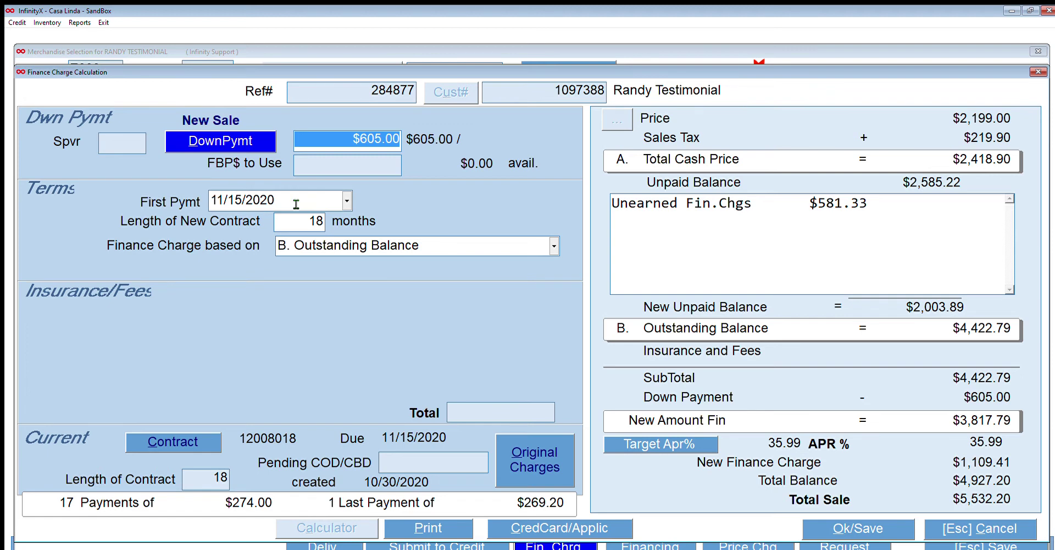
key("Tab")
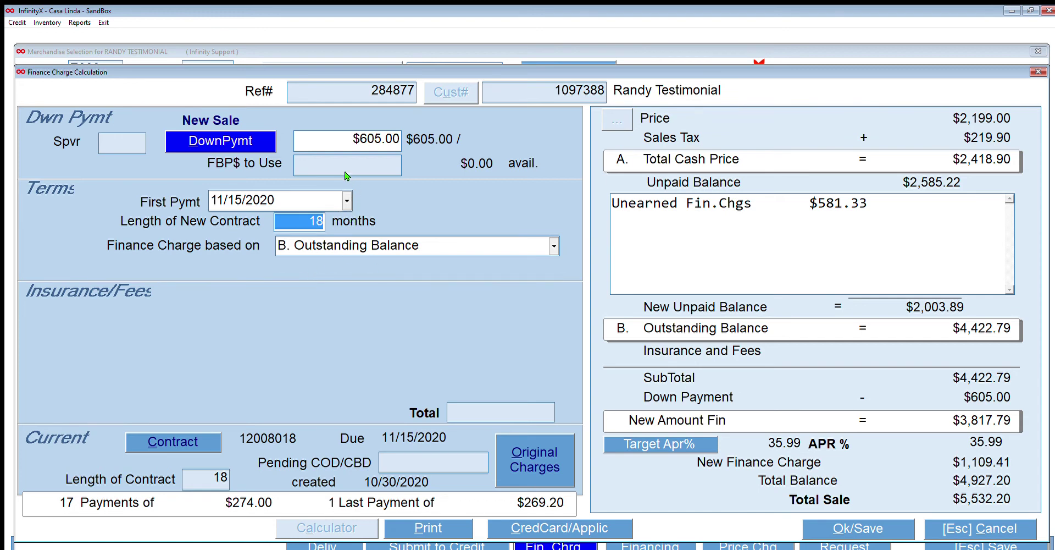
key("shift+Tab")
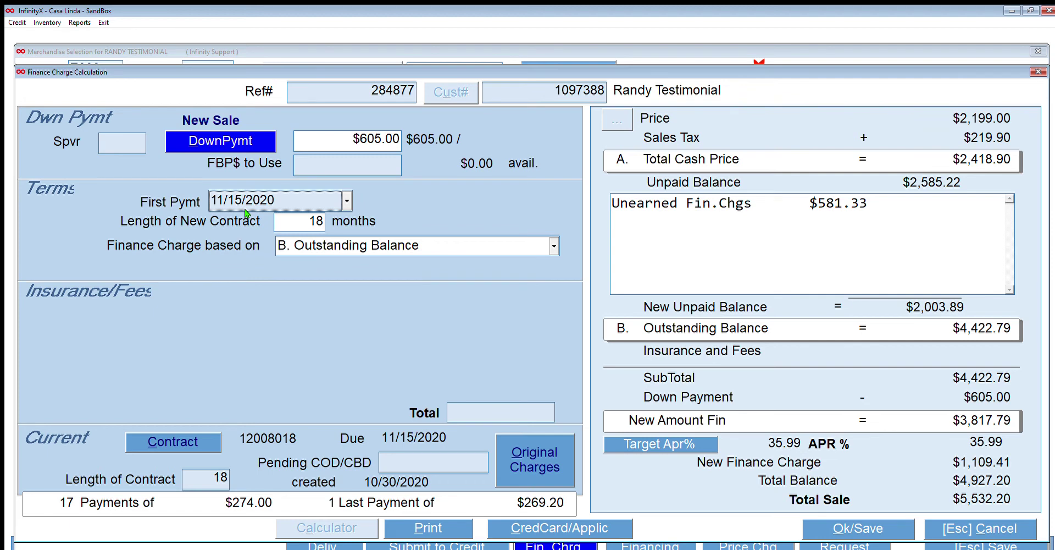
Set the first payment date to 11/20/2020 and save the finance calculation.
scroll(246, 211, "up", 5)
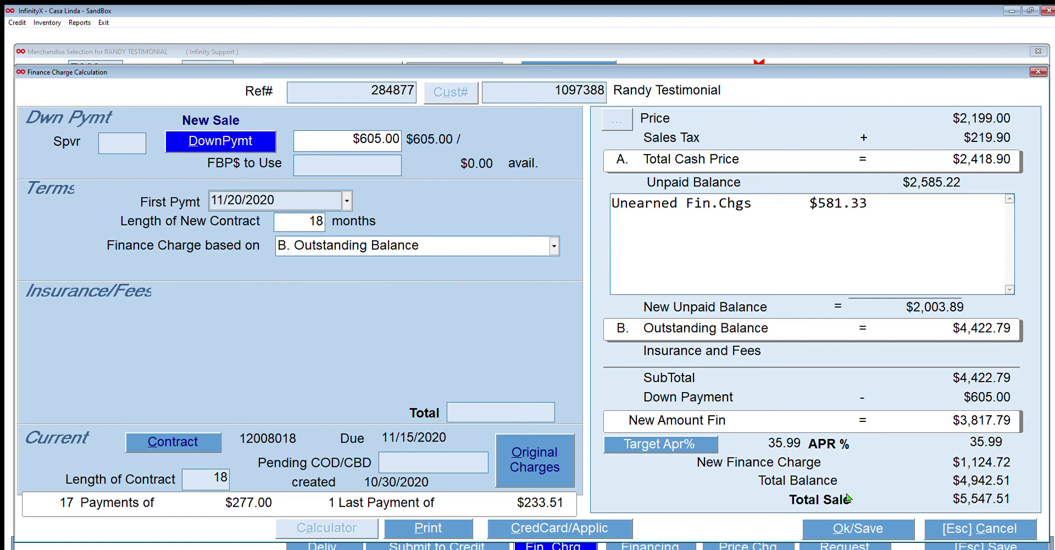
left_click(858, 527)
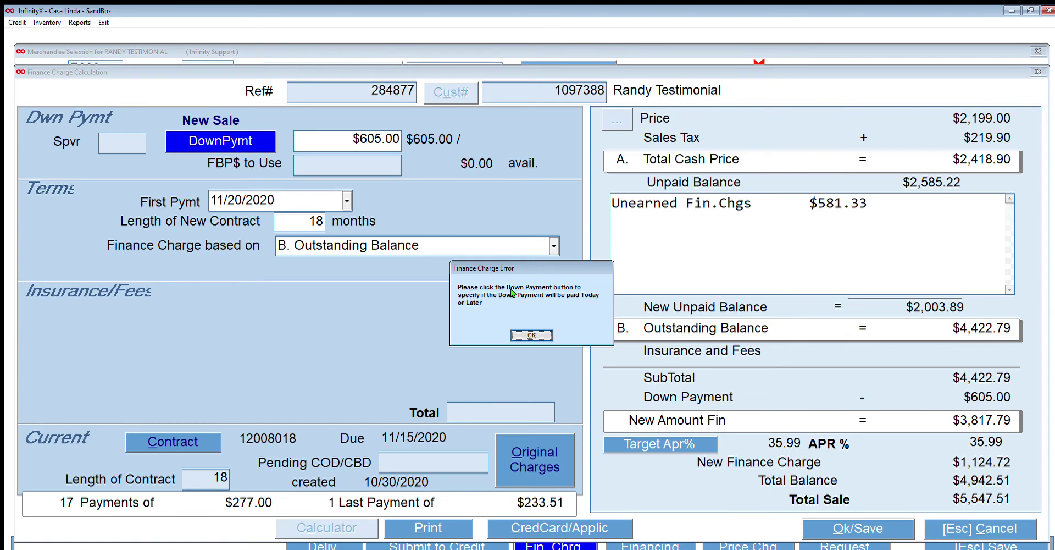
Clear the finance charge error, enter $605.00 as the down payment paid now, and save the finance terms.
left_click(531, 334)
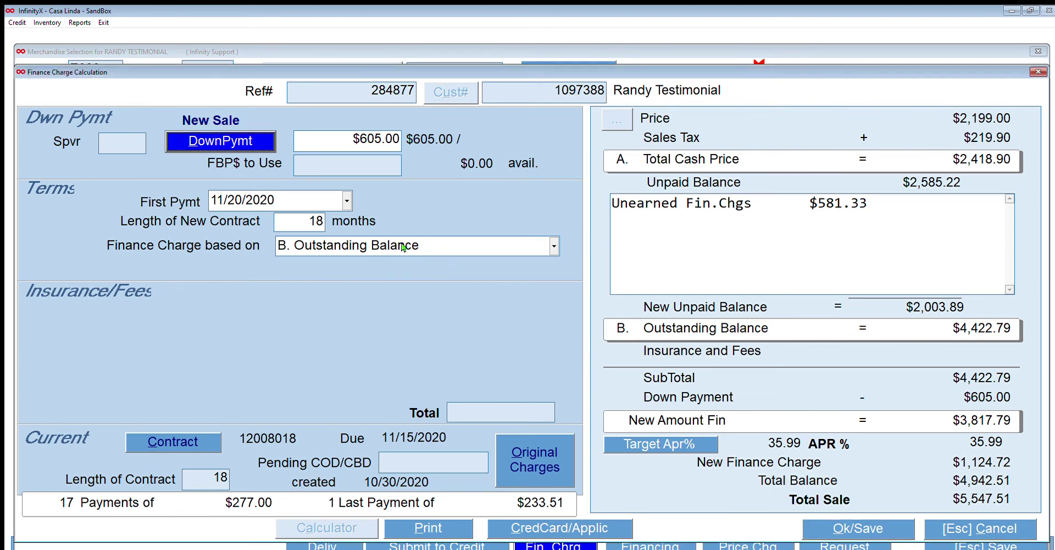
key("Return")
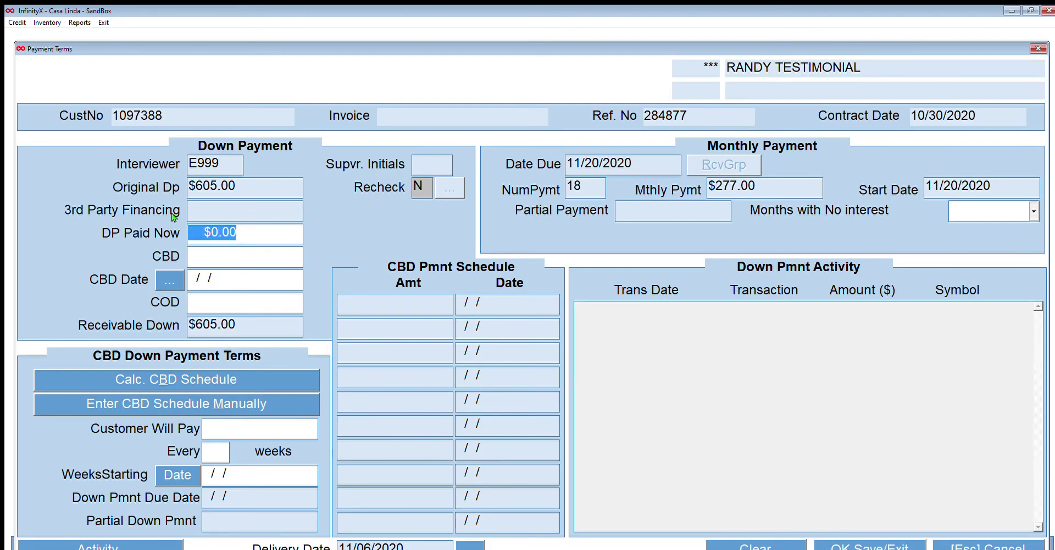
type("605")
key("Return")
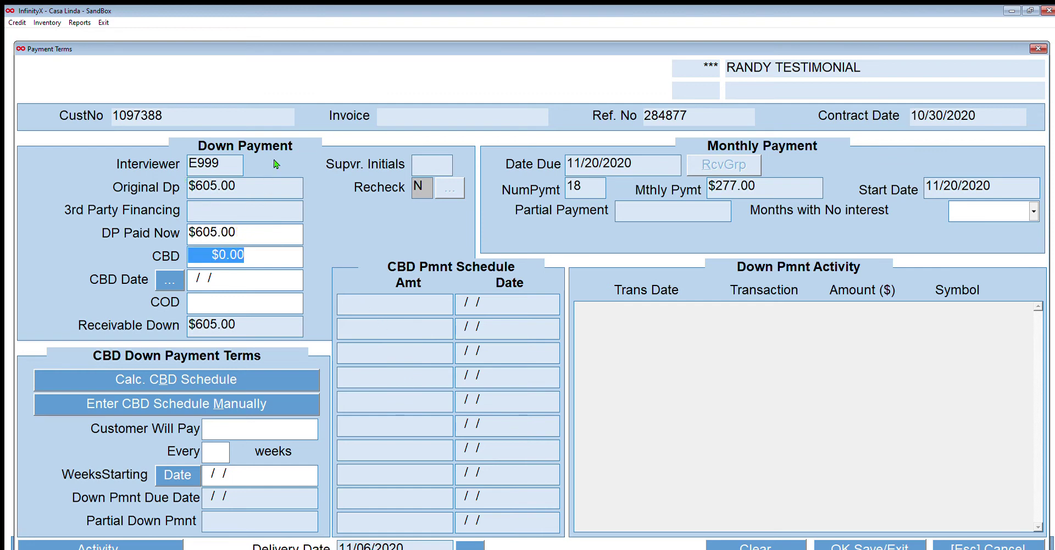
left_click(869, 544)
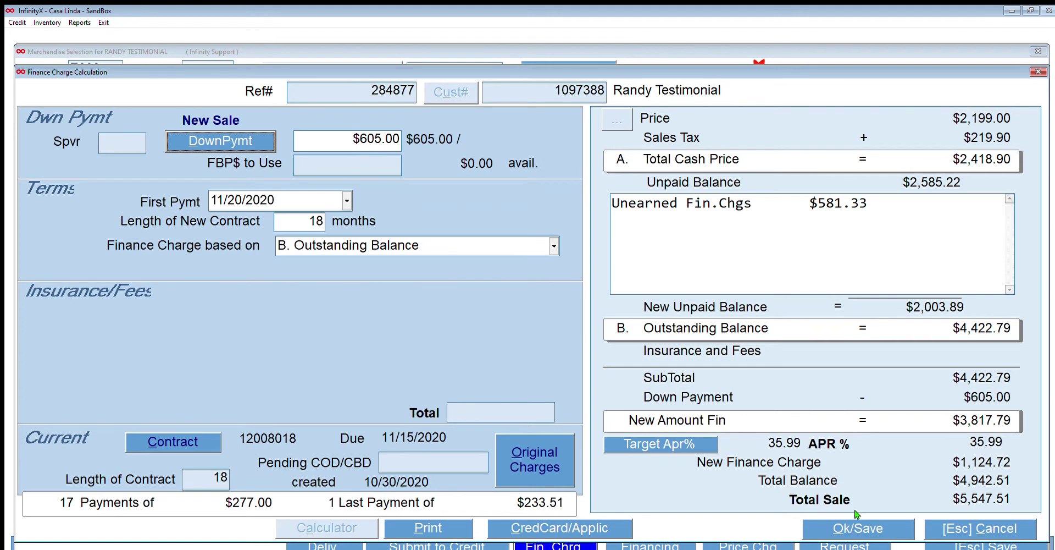
left_click(857, 527)
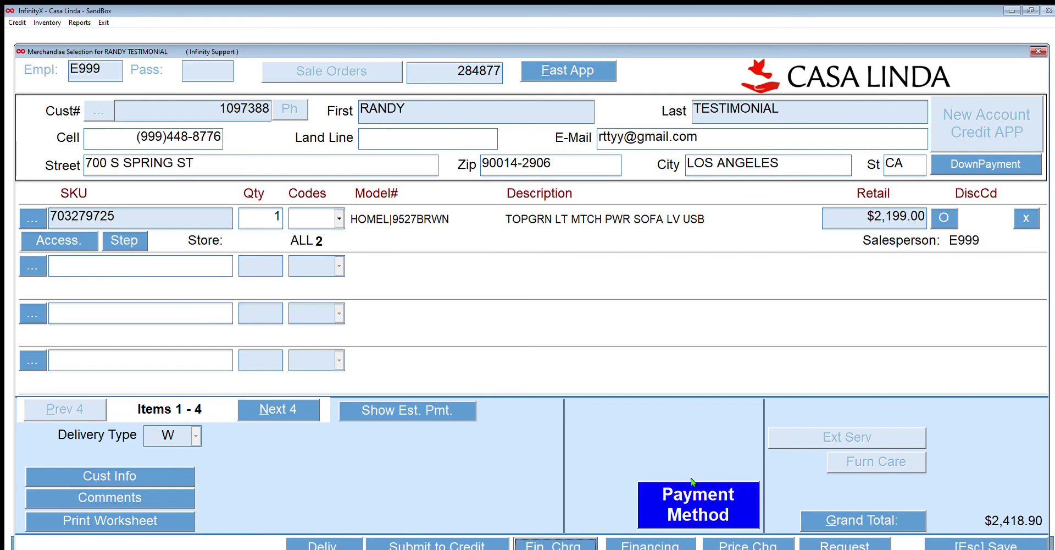
Show the payment breakdown: $605.00 cash down and $1,813.90 financed with Casa Linda.
key("Tab")
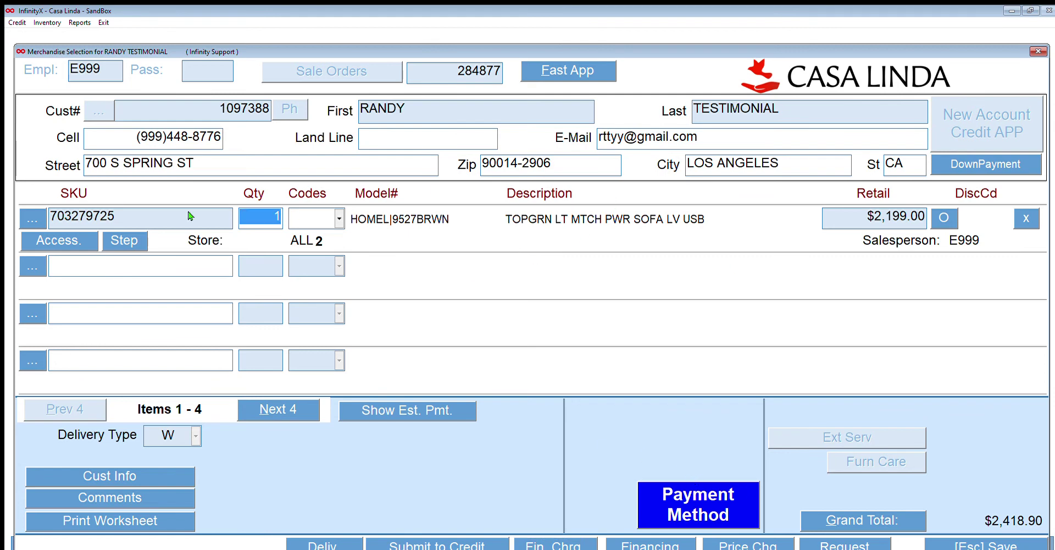
left_click(705, 488)
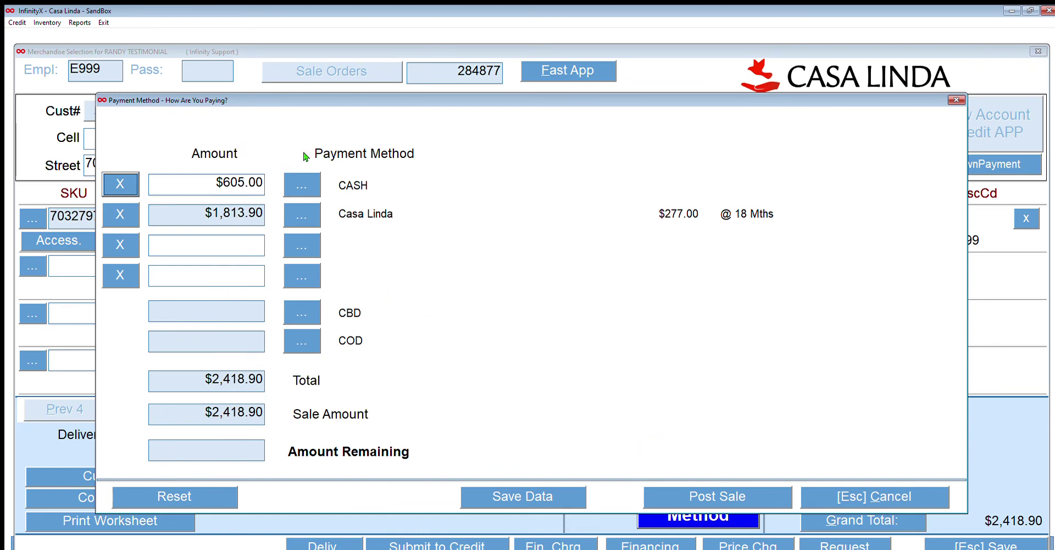
Change the $605.00 down payment's payment method from CASH to PERSONAL CHECK.
key("Tab")
key("Return")
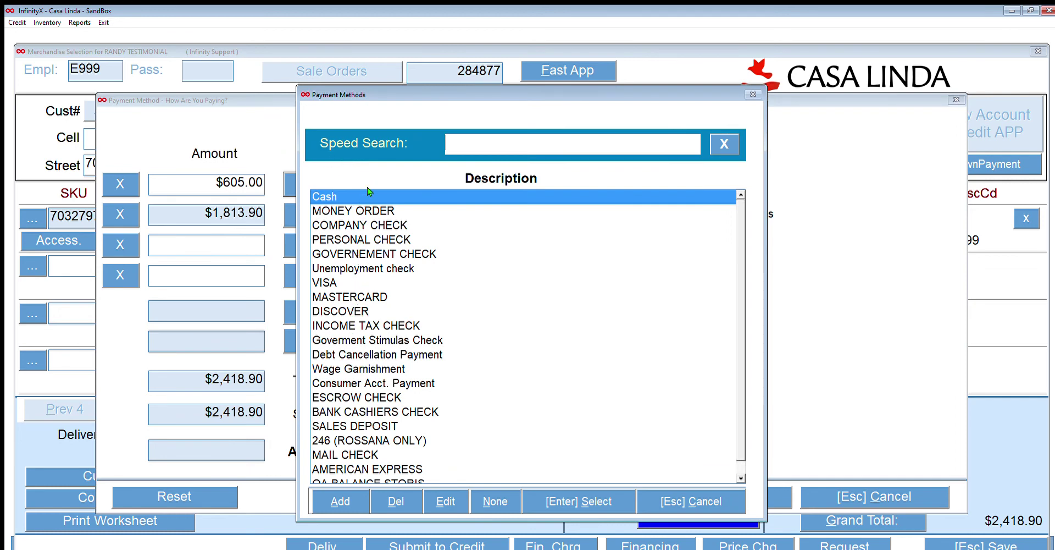
key("Escape")
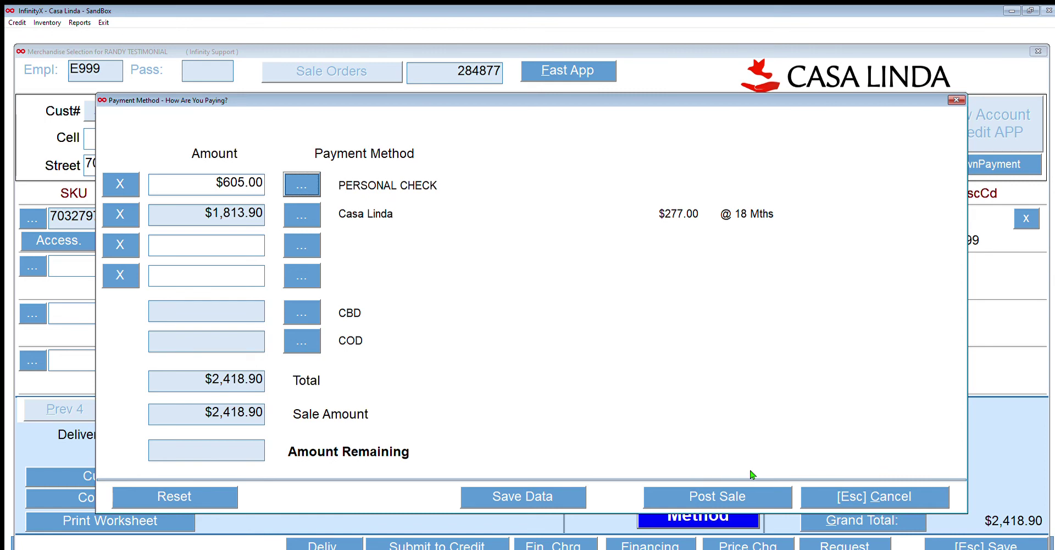
Post the sale and answer Y to create the Security Agreement.
left_click(752, 494)
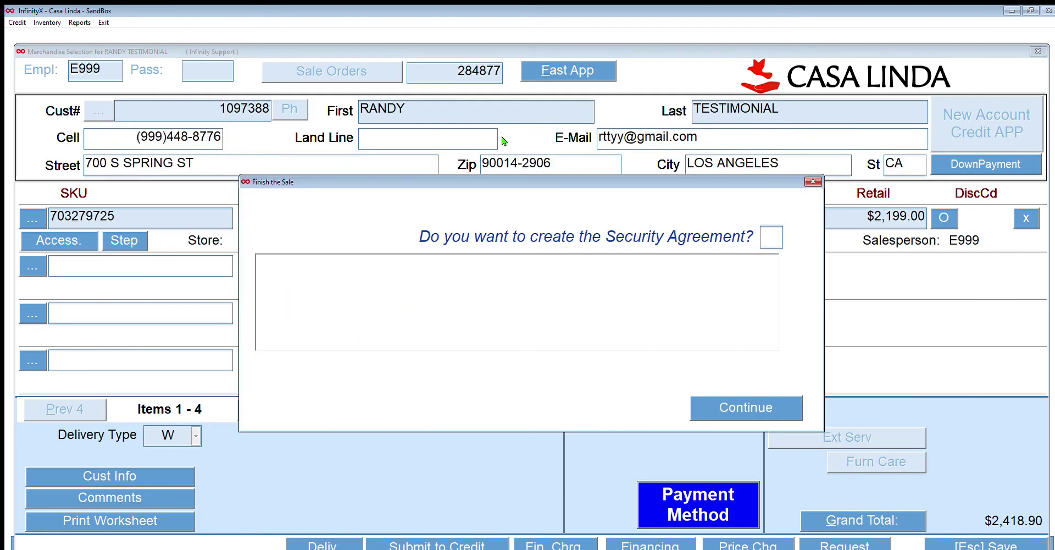
type("Y")
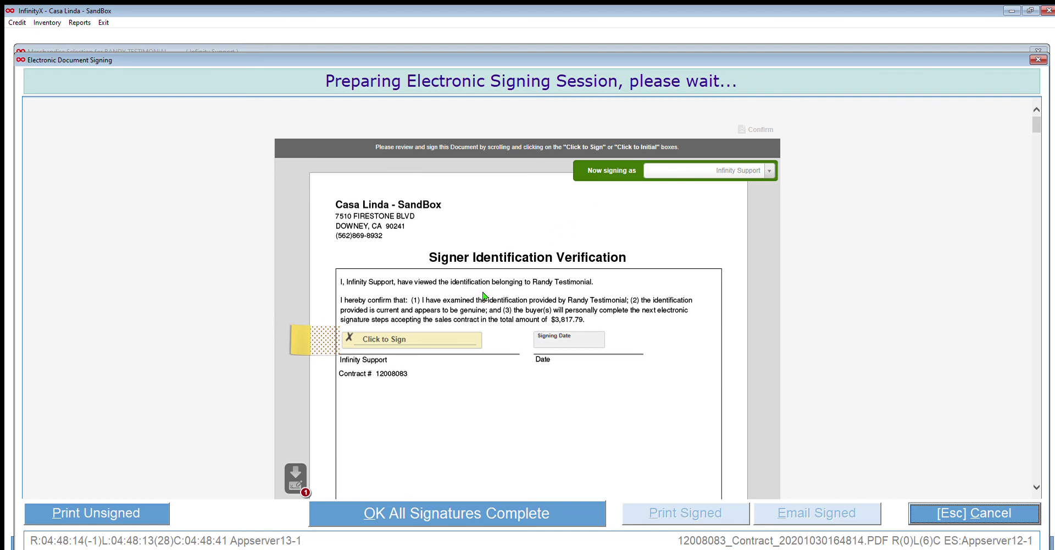
Sign the identification verification and the contract's seller line as the salesperson, then confirm.
scroll(489, 268, "down", 15)
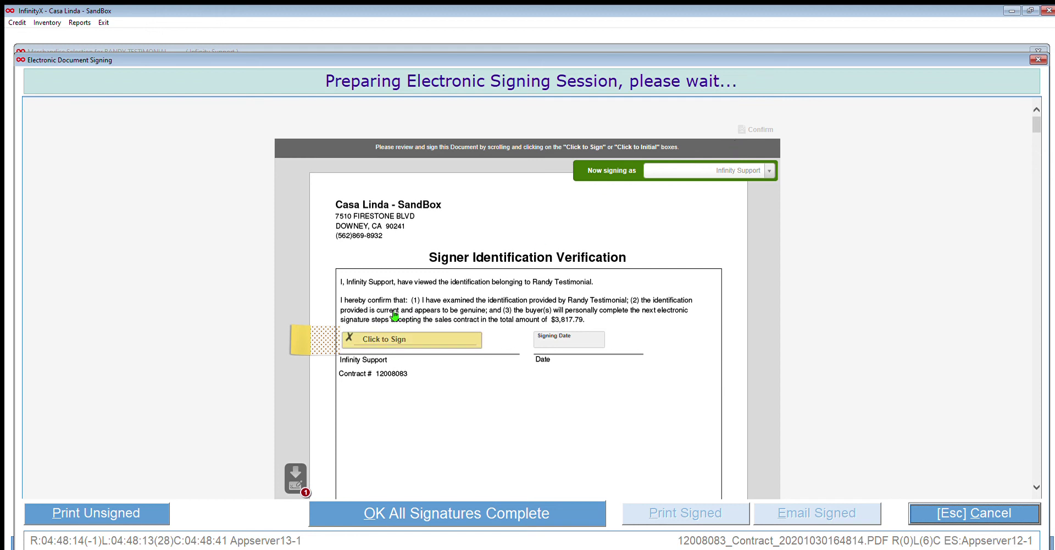
left_click(395, 336)
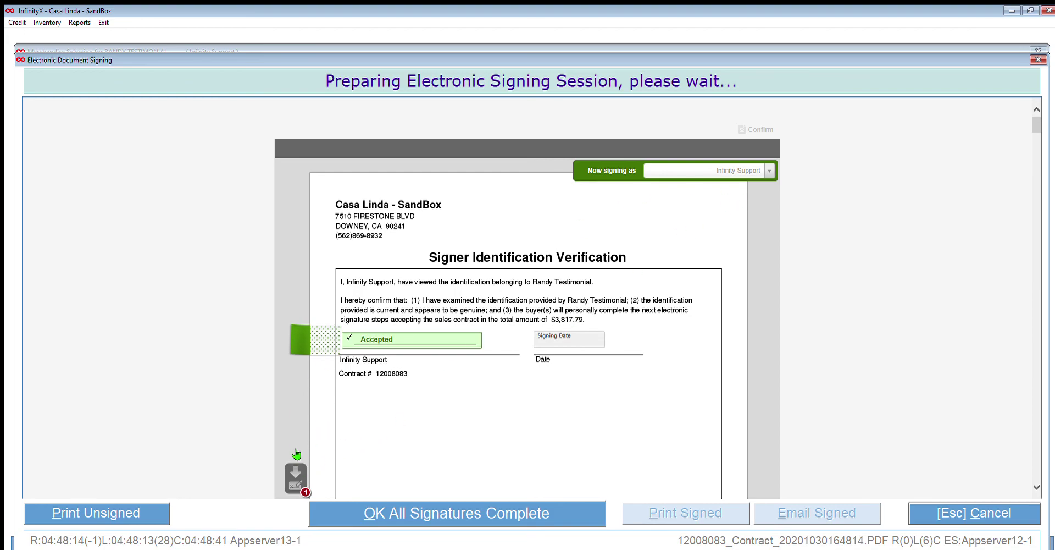
left_click(296, 475)
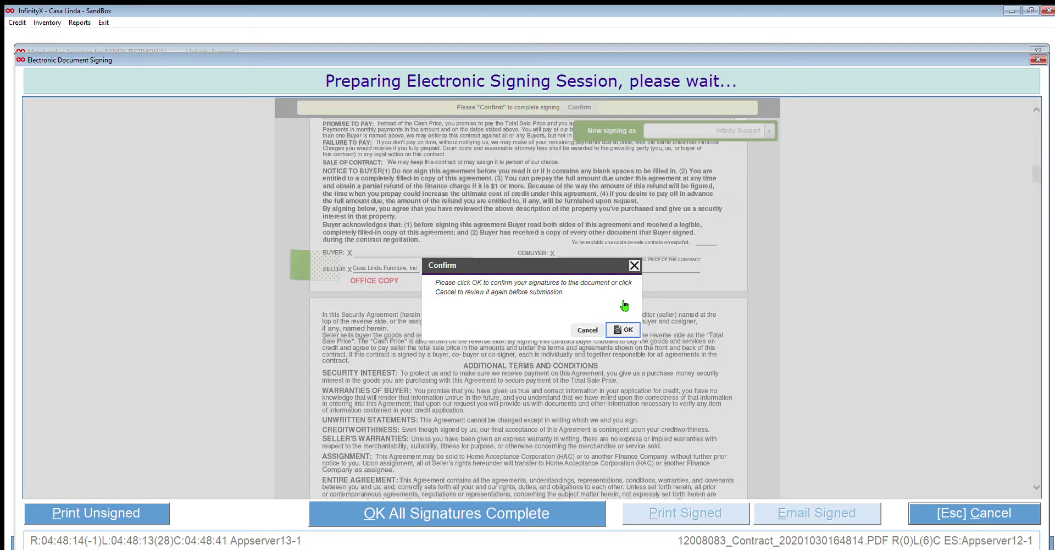
left_click(625, 329)
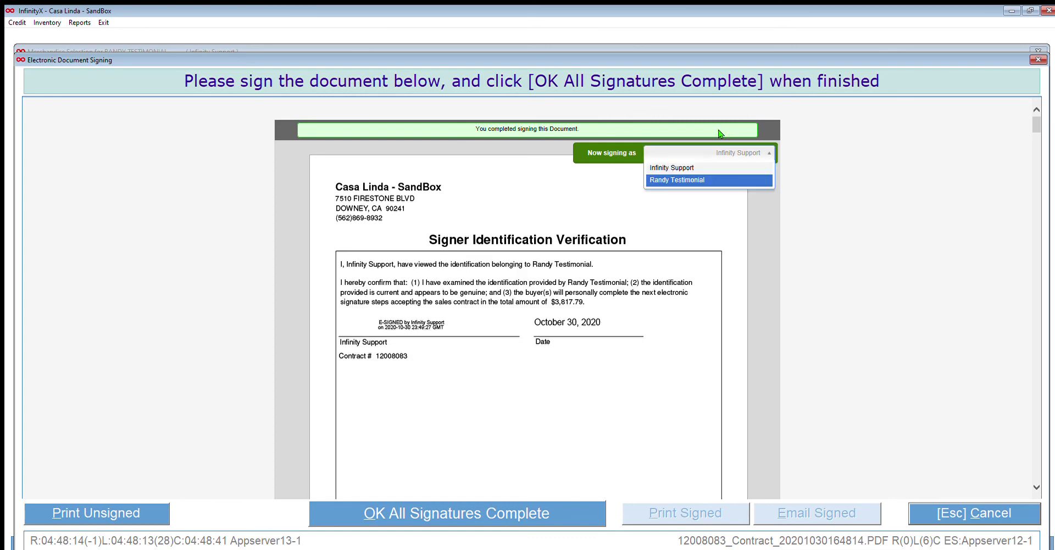
Make the customer the signer, sign each remaining box including the credit verification authorization, and confirm.
left_click(682, 157)
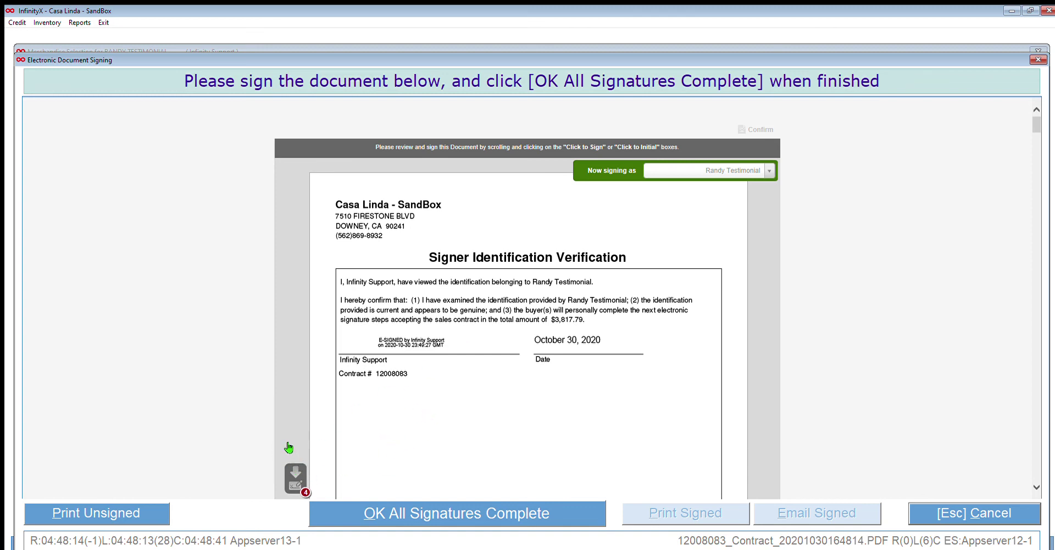
left_click(296, 471)
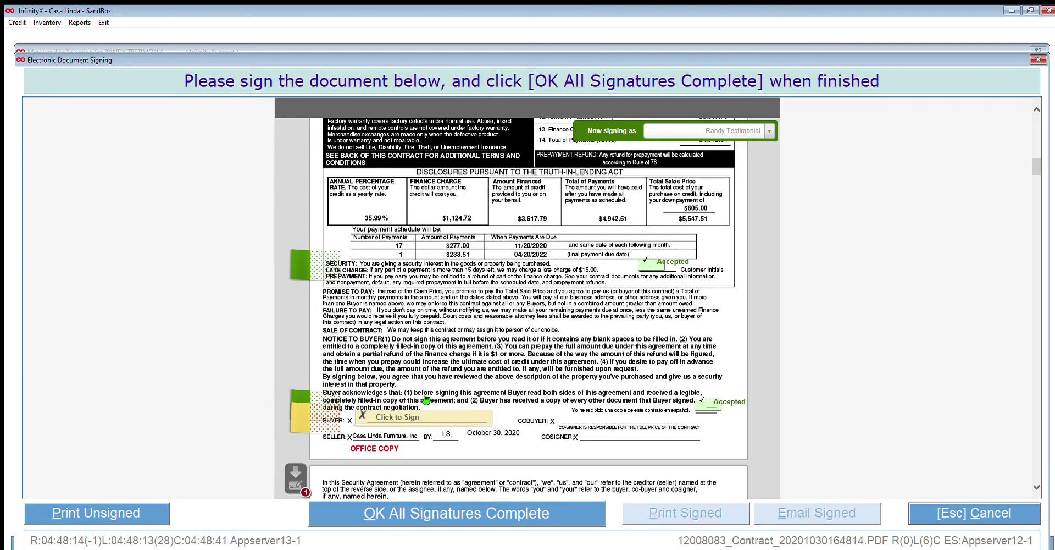
left_click(296, 459)
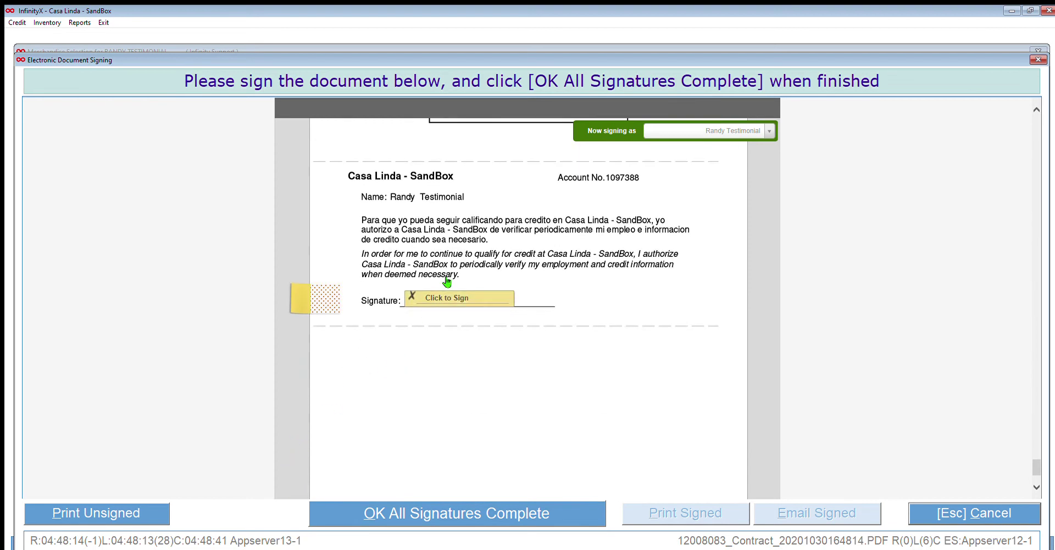
left_click(456, 298)
left_click(456, 297)
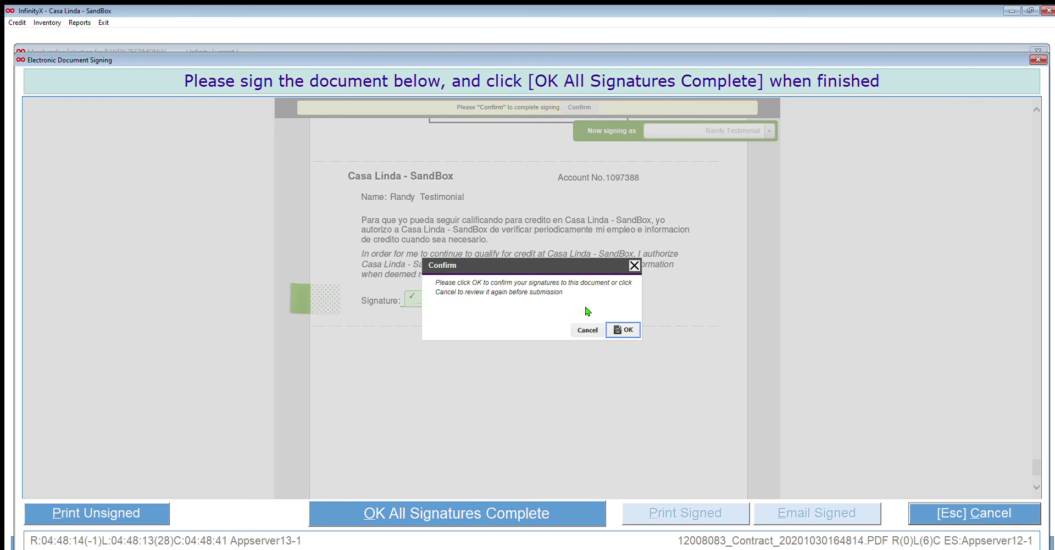
left_click(623, 330)
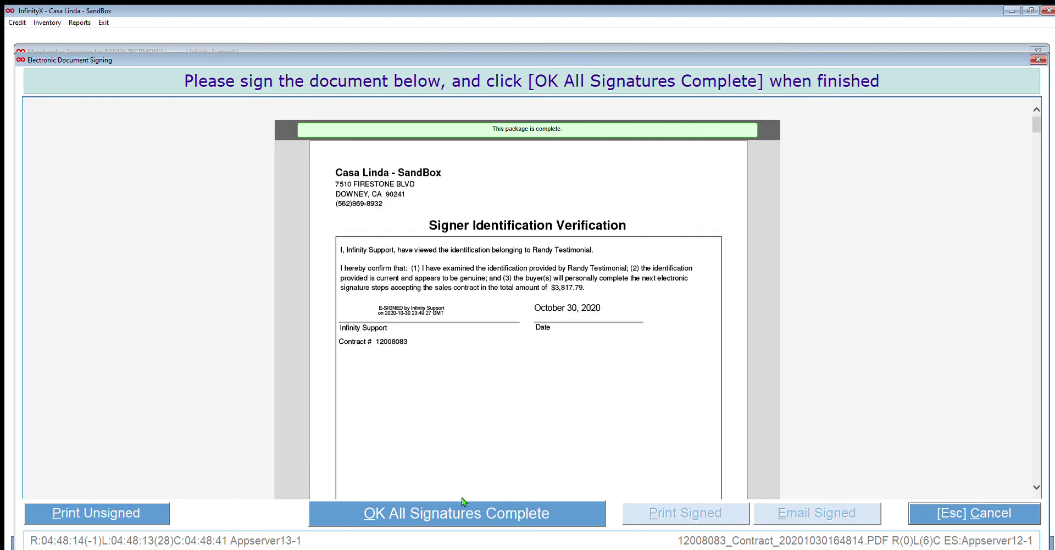
Mark all signatures complete, acknowledge the saved signed document, and close the signing window.
left_click(443, 502)
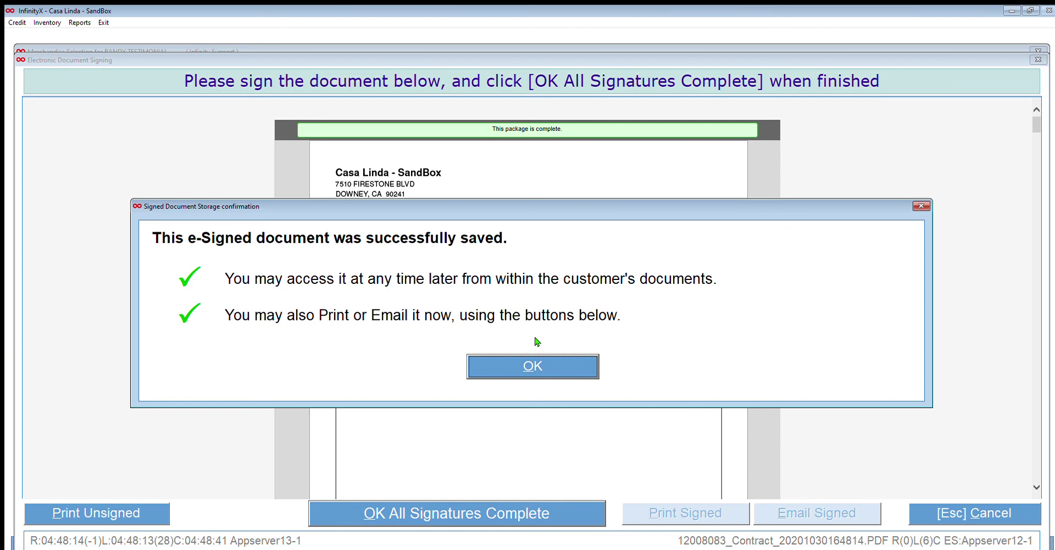
key("Return")
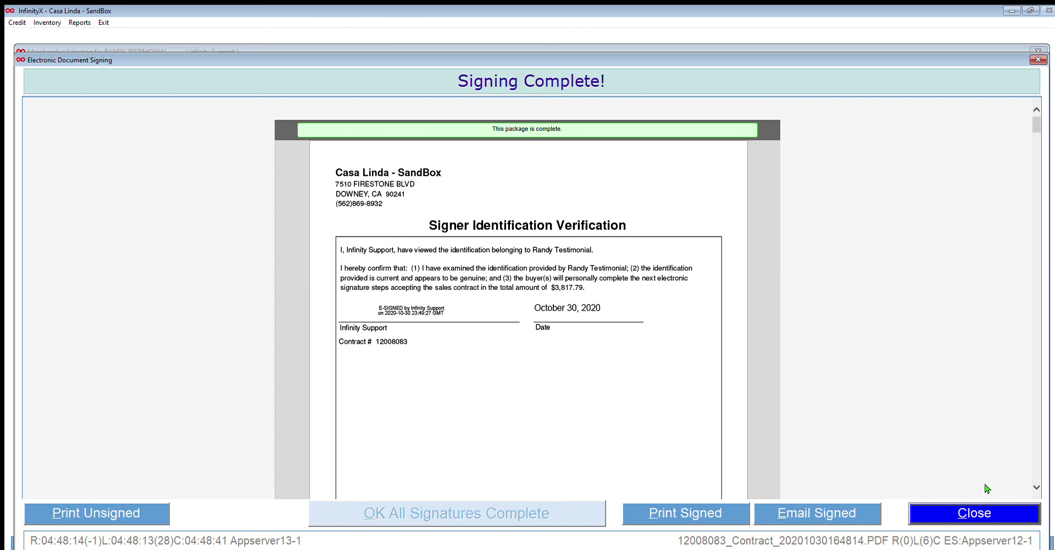
left_click(986, 511)
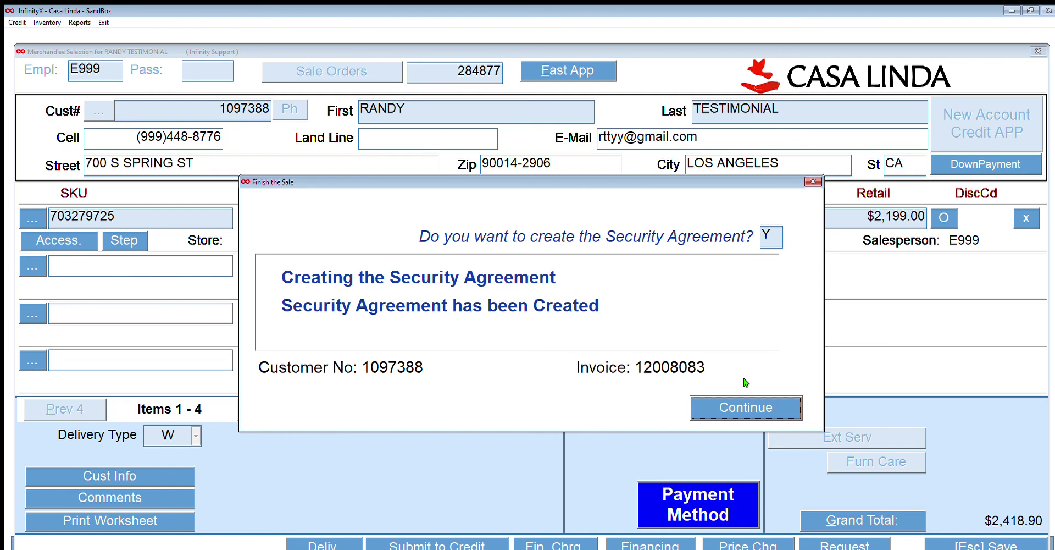
Continue past the created Security Agreement to the Will Call Transfer Request.
key("Return")
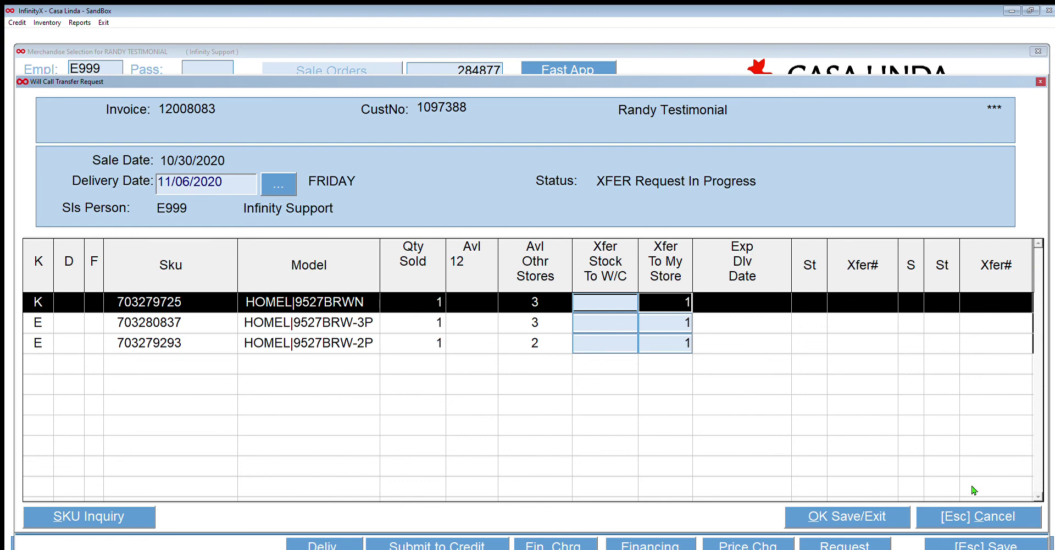
Save the will-call transfer request, acknowledge the completed sale, and exit to the Sales Desk.
key("Escape")
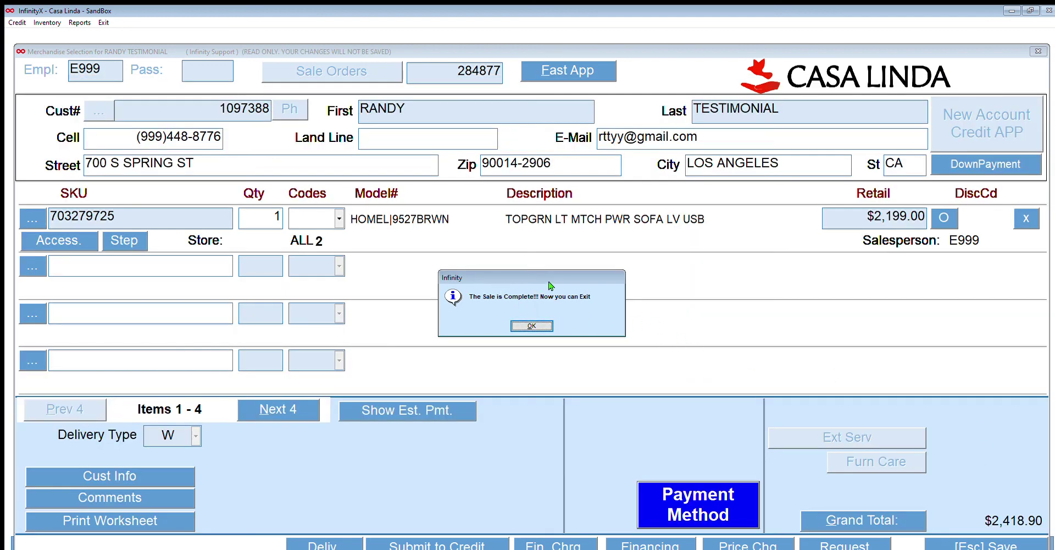
key("Return")
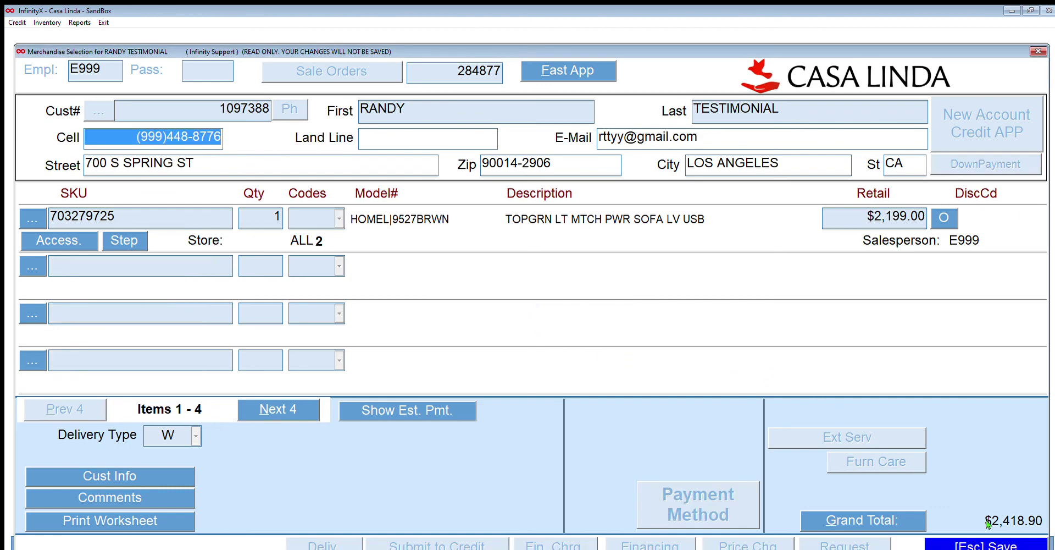
left_click(987, 543)
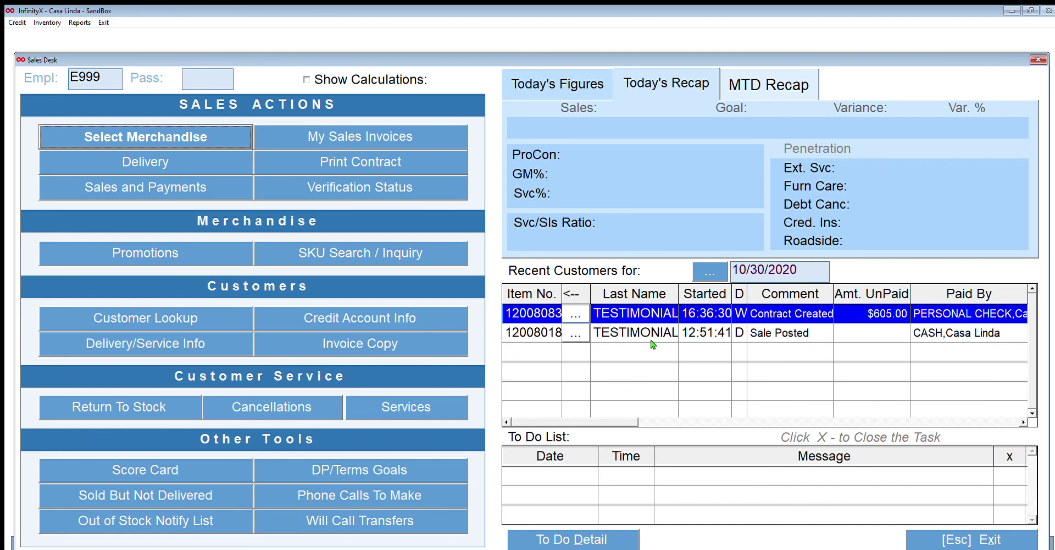